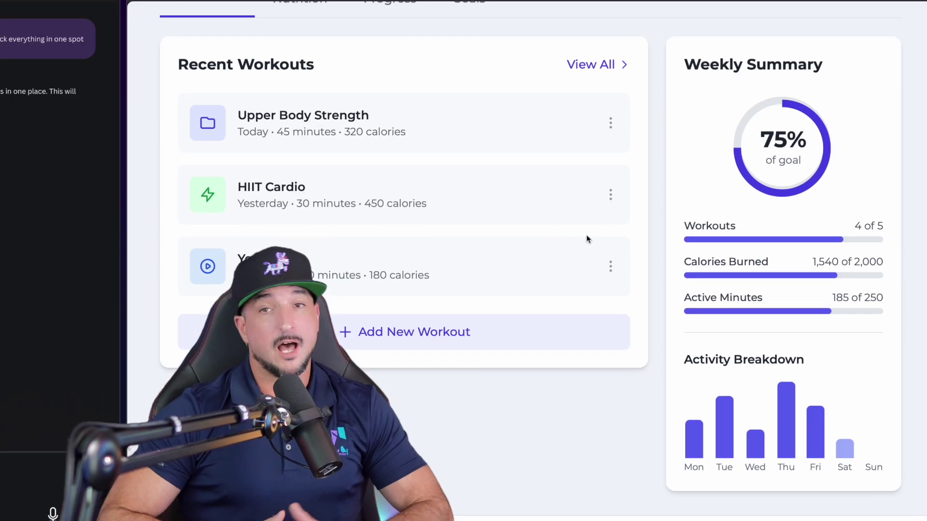
Preview the apps and show the Waikiki, Kailua, Ala Moana Center and Ka Makana Ali'i stores.
{"action": "scroll", "coordinate": [586, 238], "scroll_direction": "up", "scroll_amount": 6}
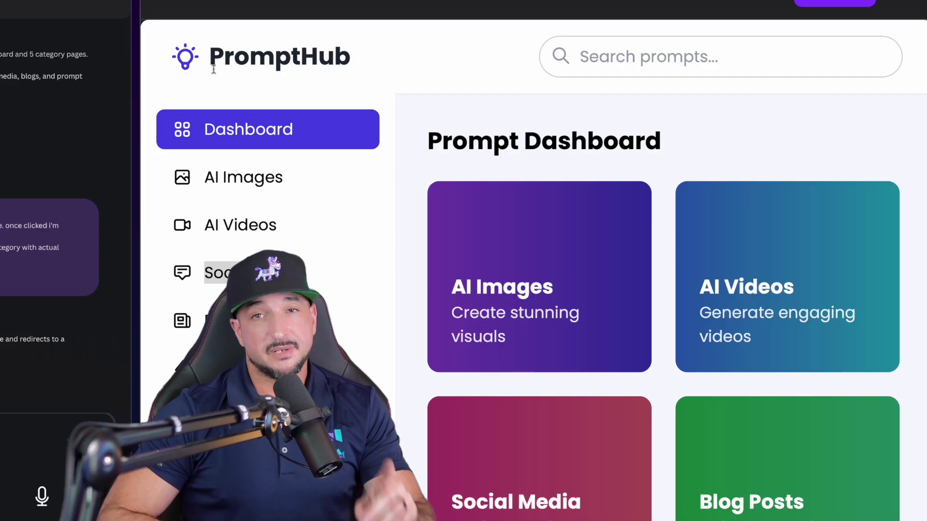
{"action": "scroll", "coordinate": [502, 304], "scroll_direction": "down", "scroll_amount": 12}
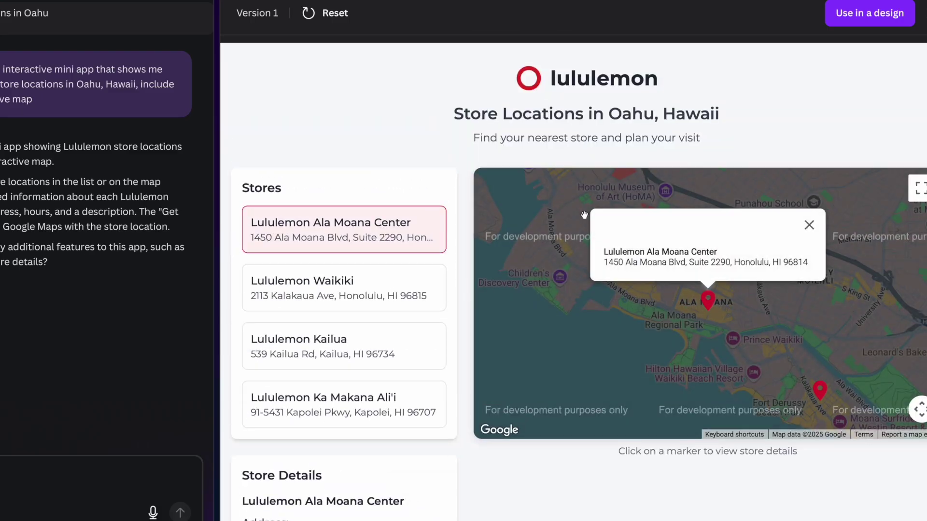
{"action": "left_click", "coordinate": [344, 277]}
{"action": "left_click", "coordinate": [344, 338]}
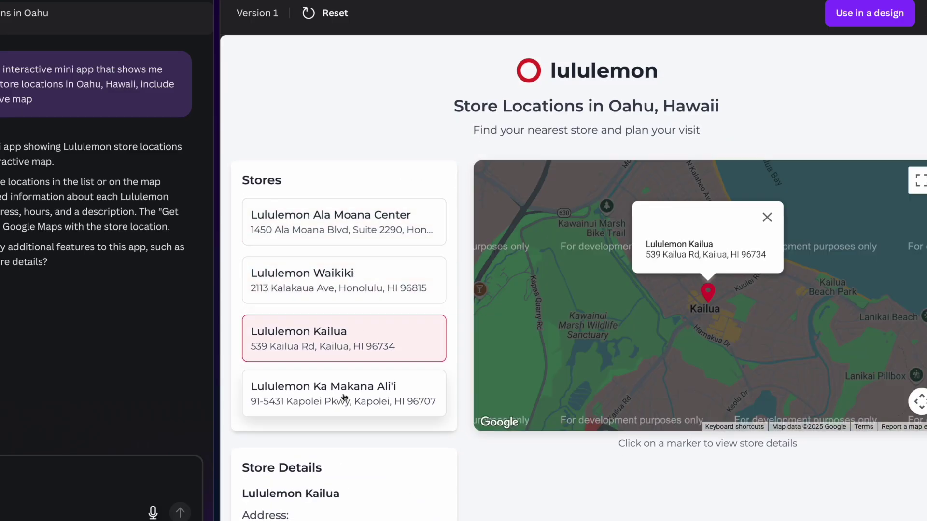
{"action": "left_click", "coordinate": [343, 223]}
{"action": "scroll", "coordinate": [344, 299], "scroll_direction": "down", "scroll_amount": 3}
{"action": "left_click", "coordinate": [343, 214]}
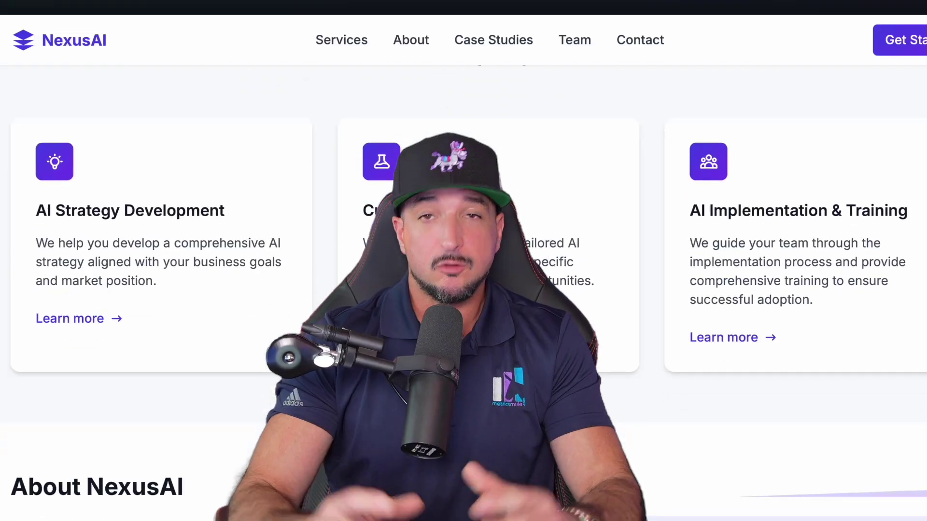
Scroll down through the NexusAI website preview.
{"action": "scroll", "coordinate": [464, 261], "scroll_direction": "down", "scroll_amount": 8}
{"action": "scroll", "coordinate": [463, 260], "scroll_direction": "down", "scroll_amount": 10}
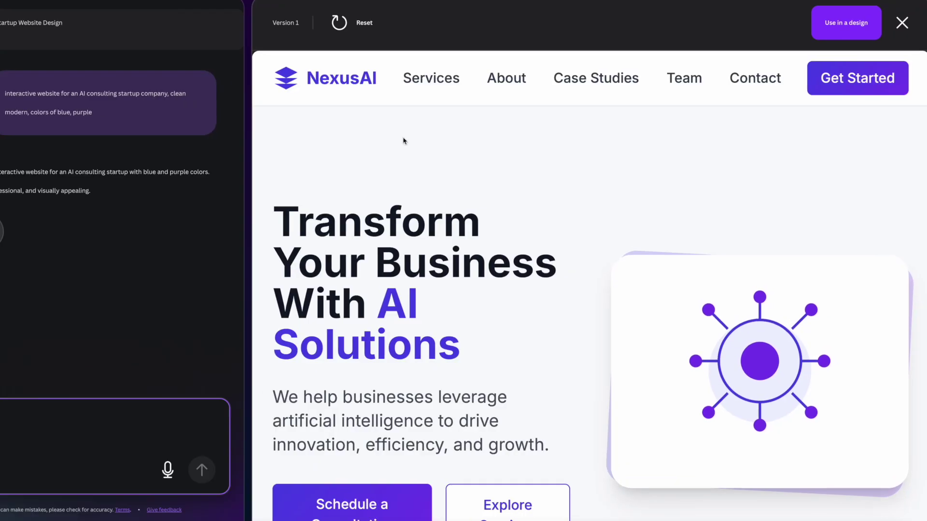
{"action": "scroll", "coordinate": [473, 273], "scroll_direction": "down", "scroll_amount": 15}
{"action": "scroll", "coordinate": [486, 310], "scroll_direction": "down", "scroll_amount": 10}
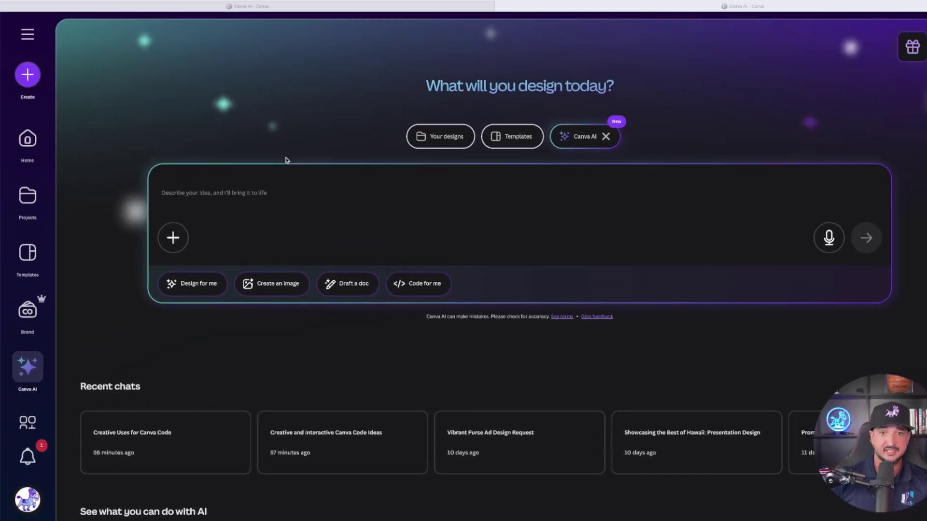
Switch the Canva AI prompt box to Code for me and browse the example cards.
{"action": "left_click", "coordinate": [273, 208]}
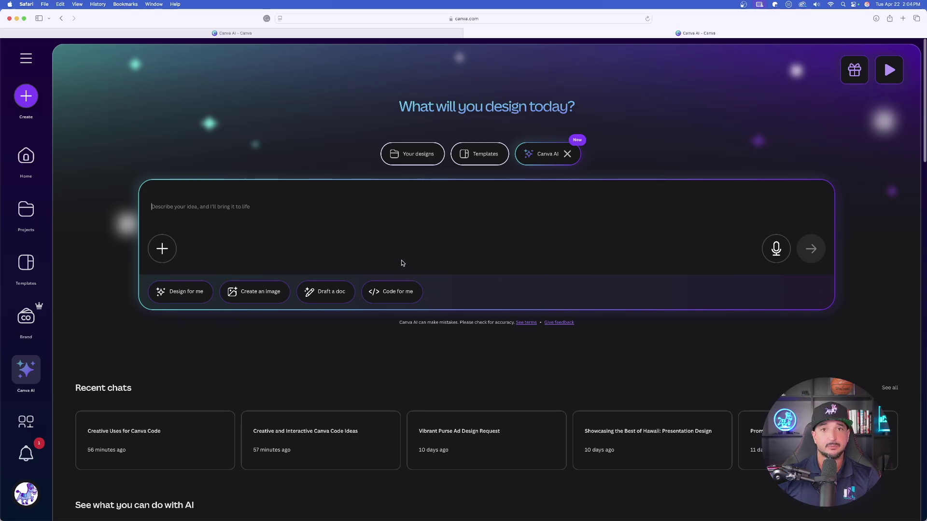
{"action": "left_click", "coordinate": [393, 300]}
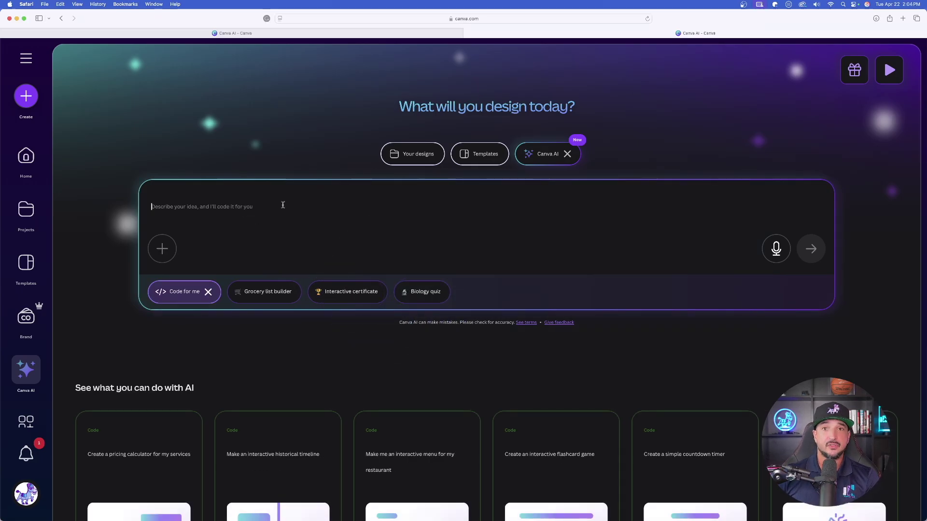
{"action": "scroll", "coordinate": [255, 207], "scroll_direction": "down", "scroll_amount": 5}
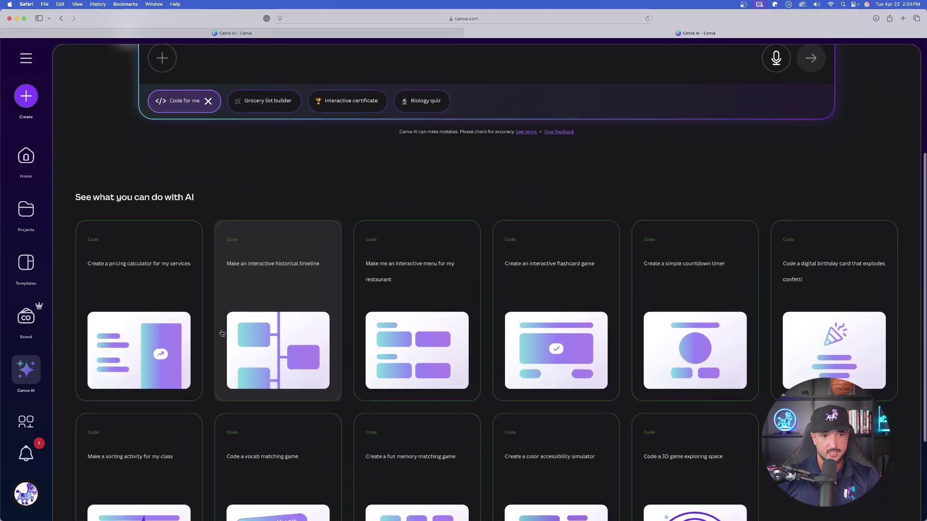
{"action": "scroll", "coordinate": [407, 269], "scroll_direction": "down", "scroll_amount": 1}
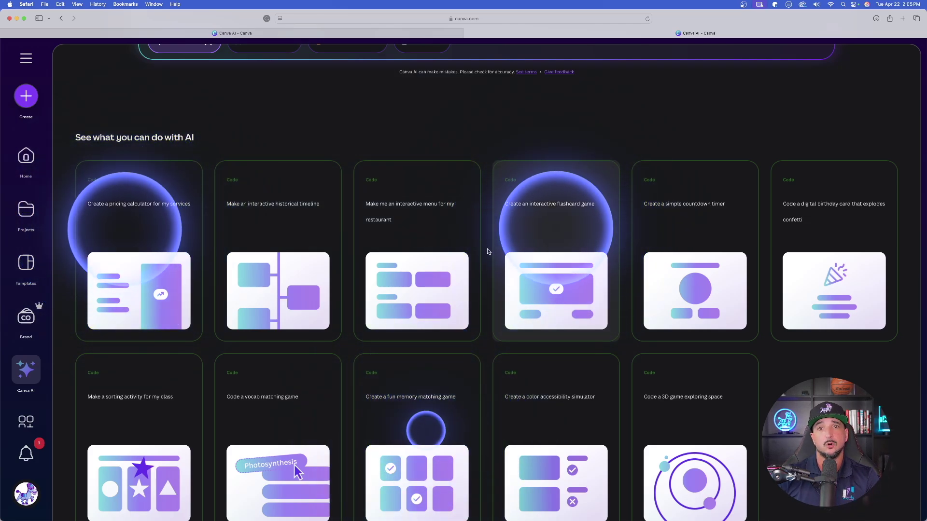
{"action": "scroll", "coordinate": [474, 240], "scroll_direction": "up", "scroll_amount": 3}
{"action": "scroll", "coordinate": [474, 239], "scroll_direction": "up", "scroll_amount": 1}
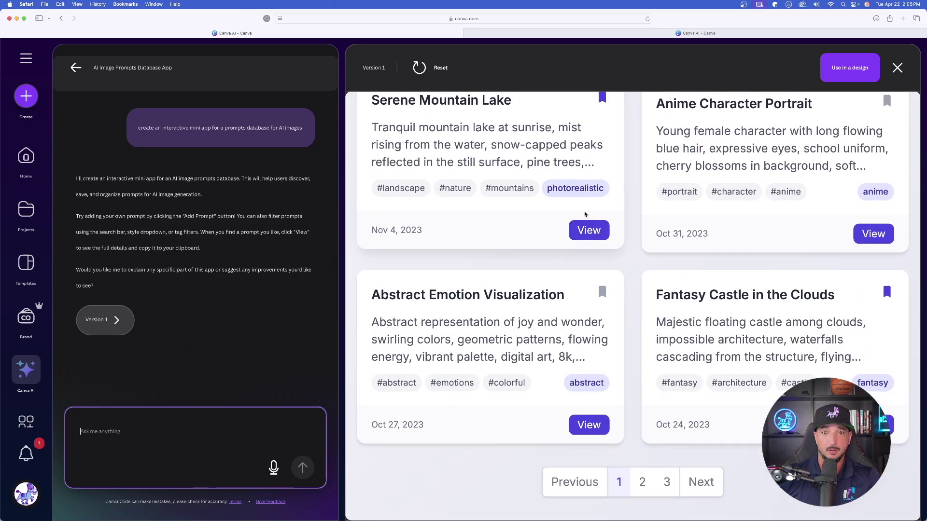
Try the Prompt Vault search, style filter and Newest sort, keeping All Styles selected.
{"action": "scroll", "coordinate": [589, 232], "scroll_direction": "up", "scroll_amount": 8}
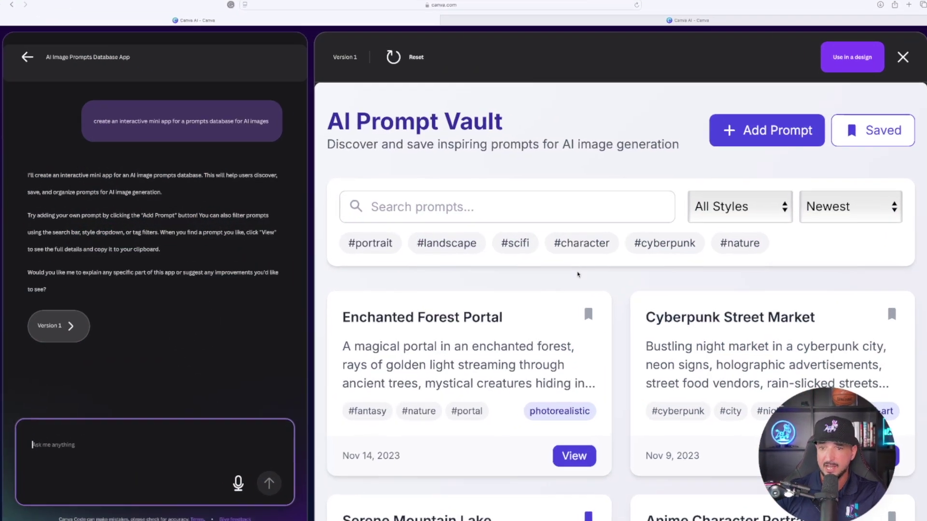
{"action": "left_click", "coordinate": [523, 209]}
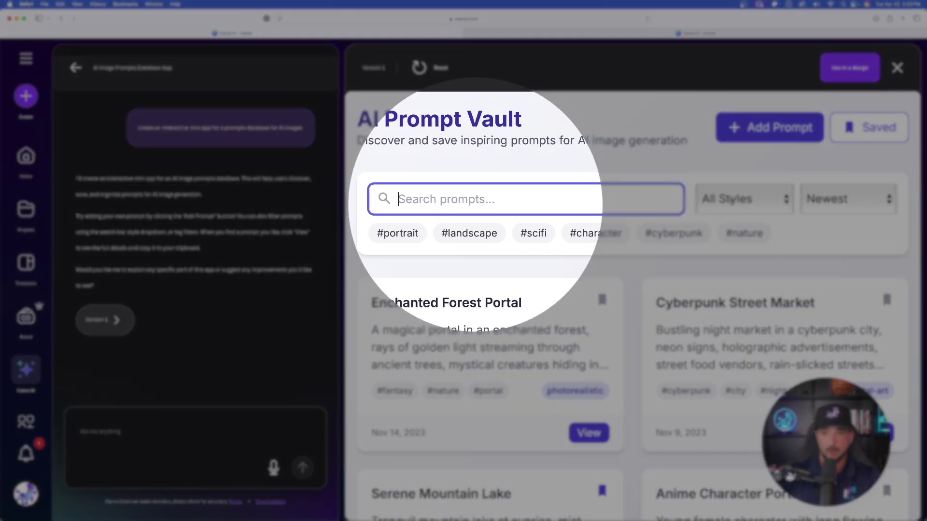
{"action": "left_click", "coordinate": [731, 198]}
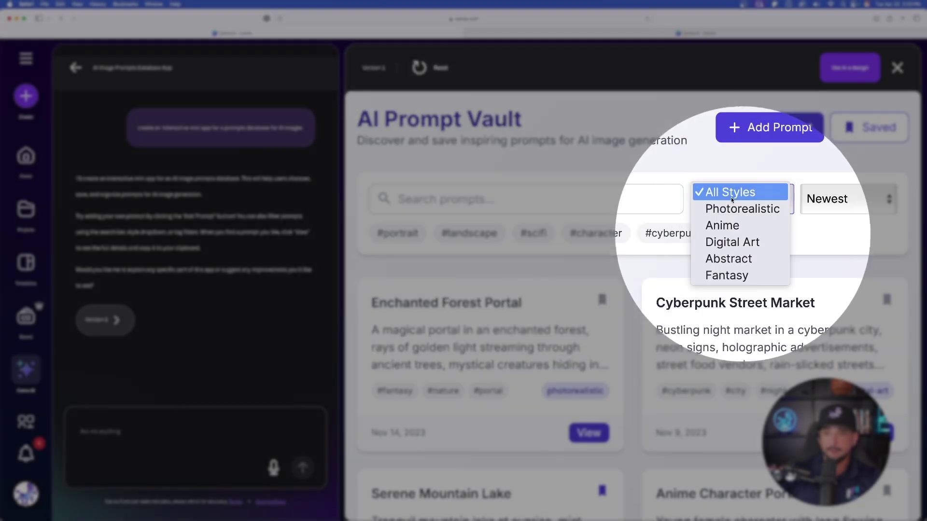
{"action": "left_click", "coordinate": [731, 197]}
{"action": "left_click", "coordinate": [831, 200]}
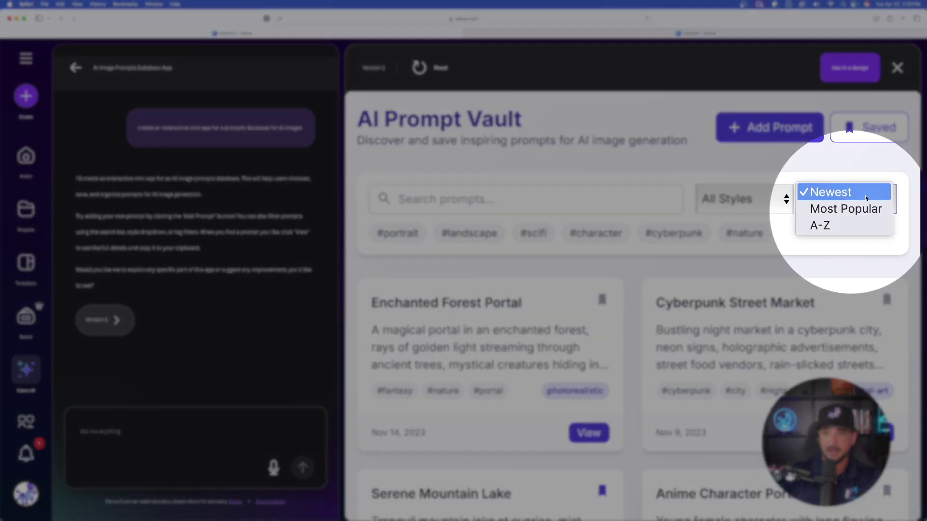
{"action": "left_click", "coordinate": [731, 199]}
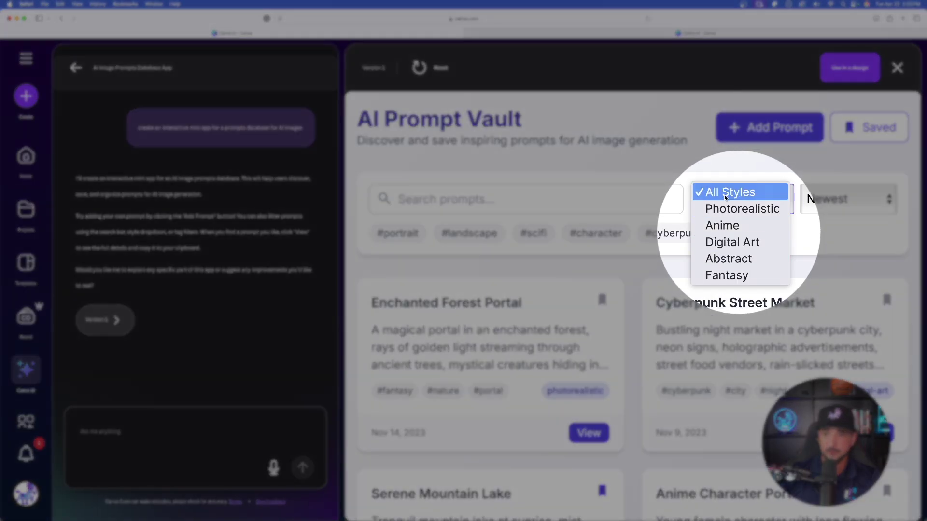
{"action": "left_click", "coordinate": [666, 167]}
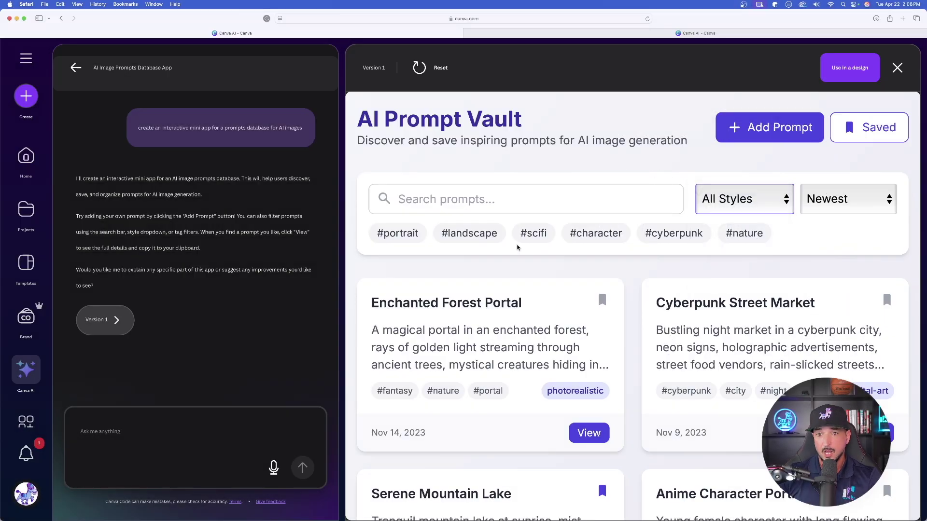
Scroll down the prompt list and go to page 2.
{"action": "scroll", "coordinate": [430, 281], "scroll_direction": "down", "scroll_amount": 2}
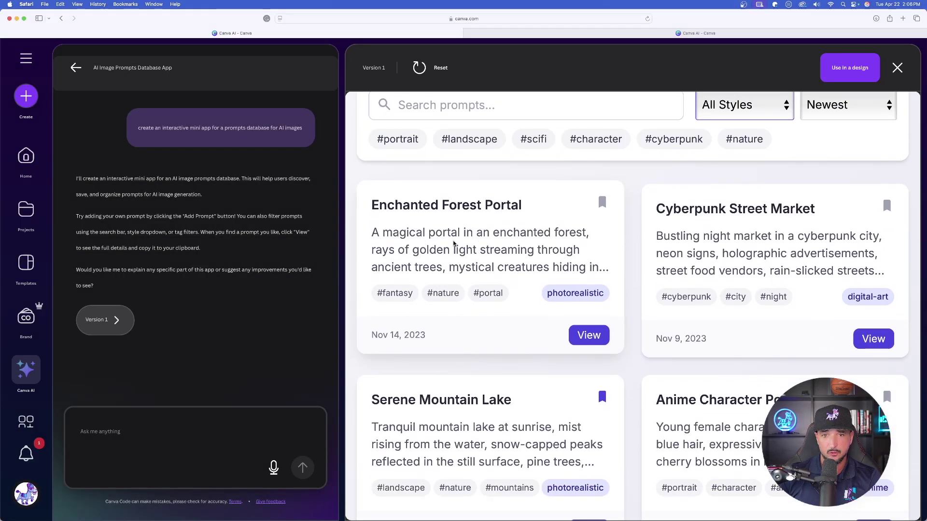
{"action": "scroll", "coordinate": [495, 271], "scroll_direction": "down", "scroll_amount": 1}
{"action": "scroll", "coordinate": [495, 272], "scroll_direction": "down", "scroll_amount": 6}
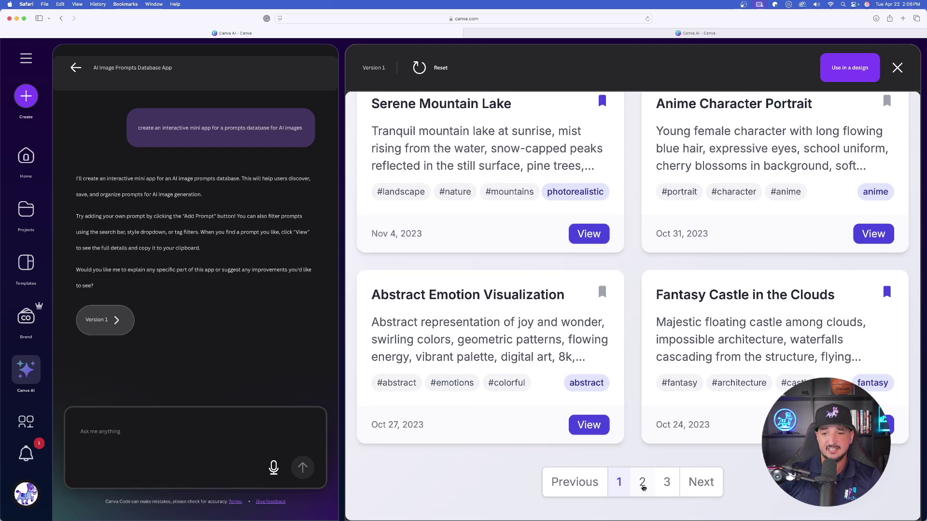
{"action": "left_click", "coordinate": [642, 484]}
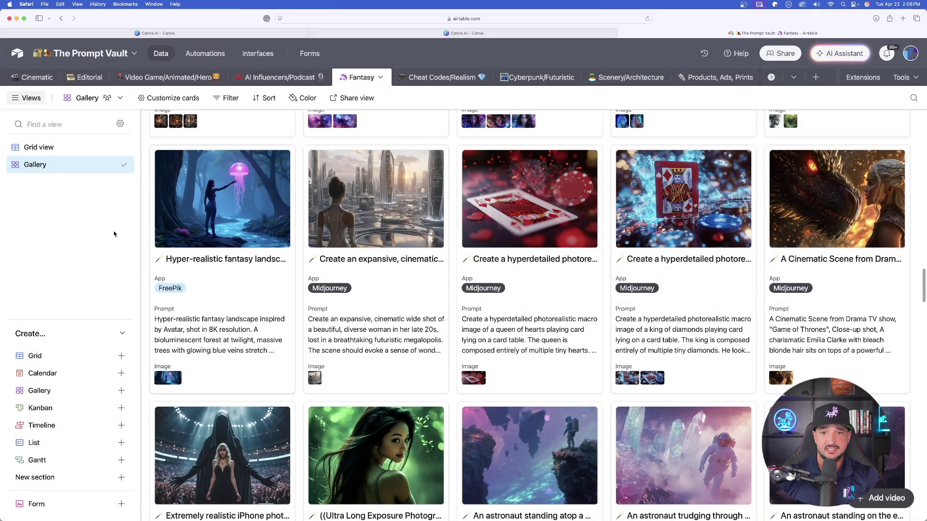
Expand the queen of hearts Fantasy record to view its prompt and image, then close it.
{"action": "left_click", "coordinate": [543, 331]}
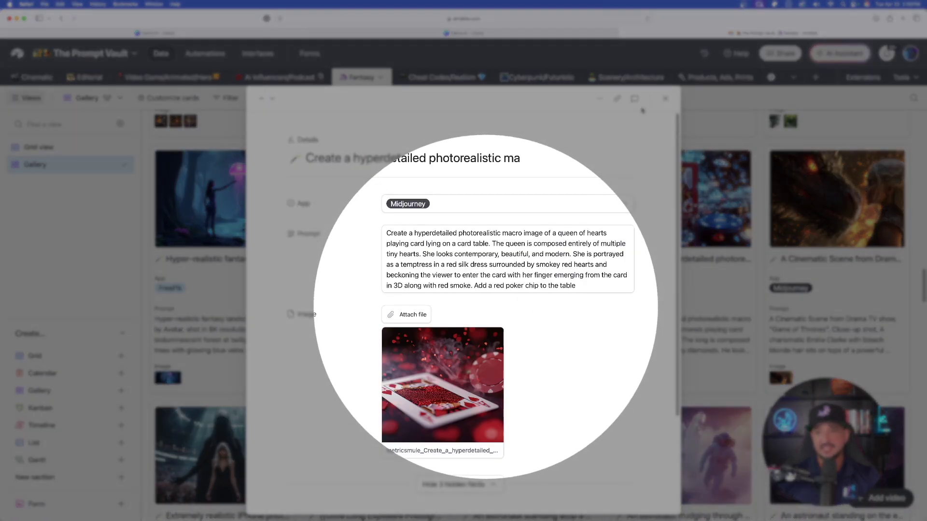
{"action": "key", "text": "Escape"}
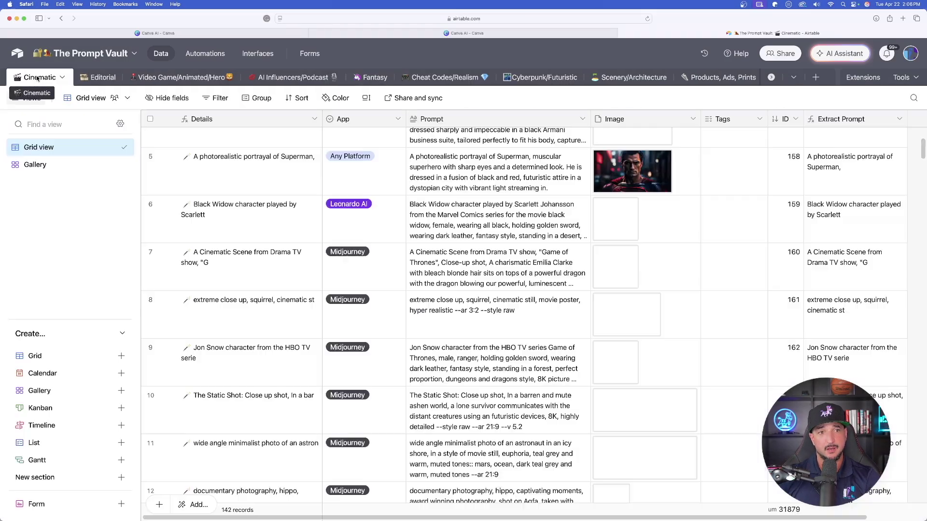
{"action": "scroll", "coordinate": [405, 215], "scroll_direction": "up", "scroll_amount": 5}
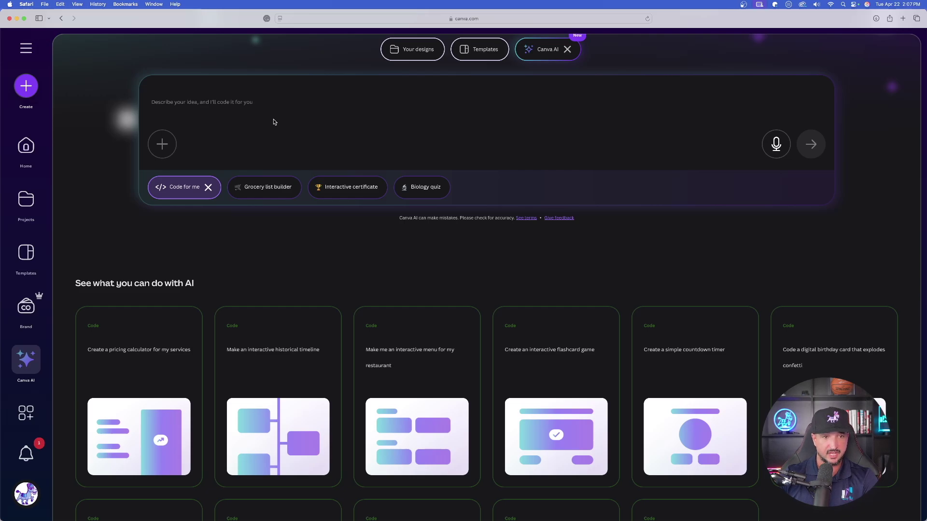
Enter 'create an interactive mini app for a prompts database for AI images' as the code request.
{"action": "type", "text": "create an interactive mini app for a prompts database for AI images"}
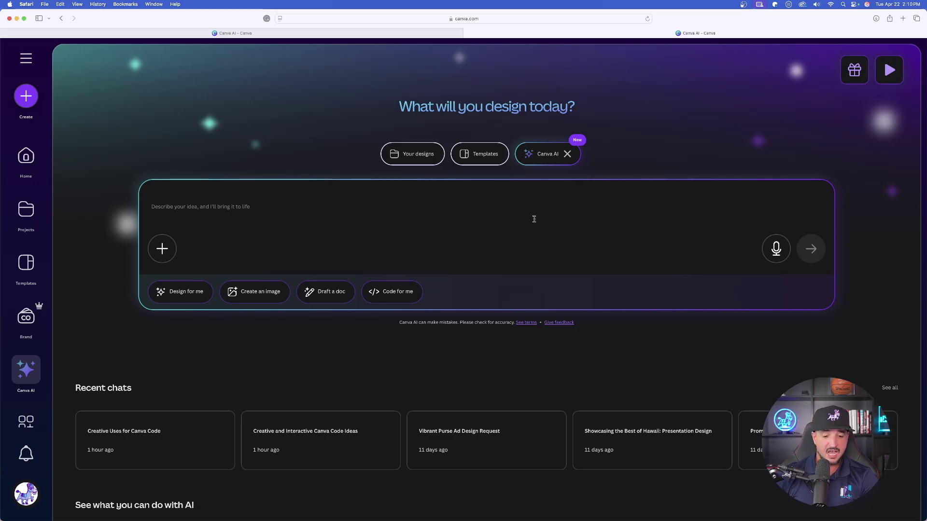
Paste and send the Houston gym dashboard request, then scroll through the generated Locations list.
{"action": "type", "text": "interactive dashboard website, find all the lifetime fitness gyms in Houston, TX"}
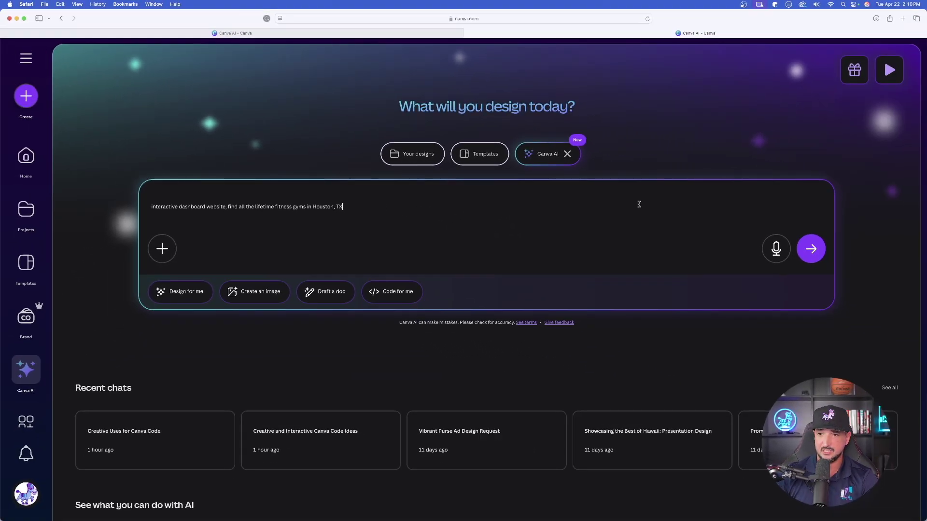
{"action": "left_click", "coordinate": [812, 249]}
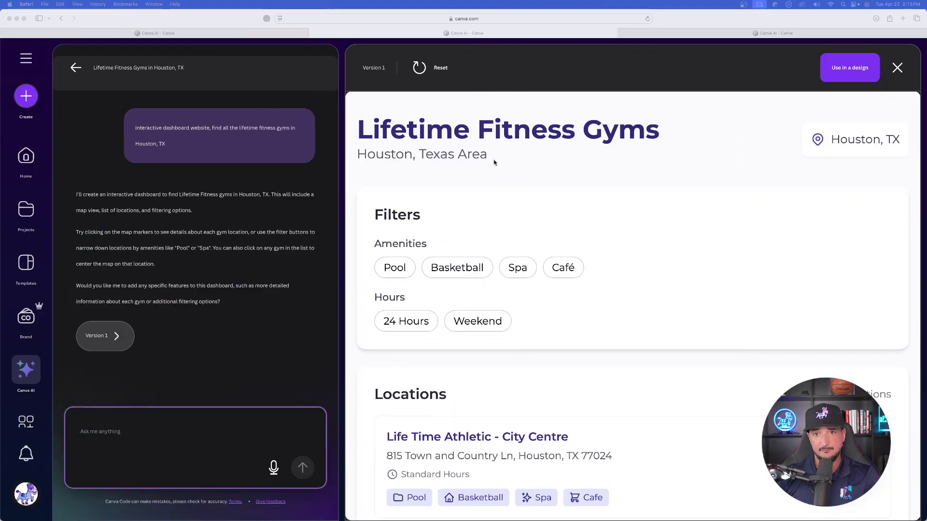
{"action": "left_click", "coordinate": [610, 176]}
{"action": "scroll", "coordinate": [405, 220], "scroll_direction": "down", "scroll_amount": 1}
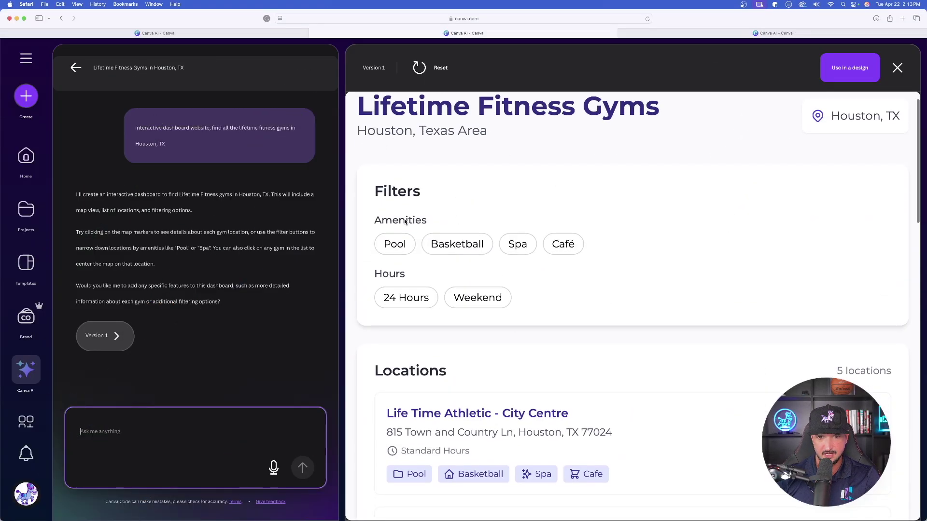
{"action": "scroll", "coordinate": [434, 241], "scroll_direction": "down", "scroll_amount": 5}
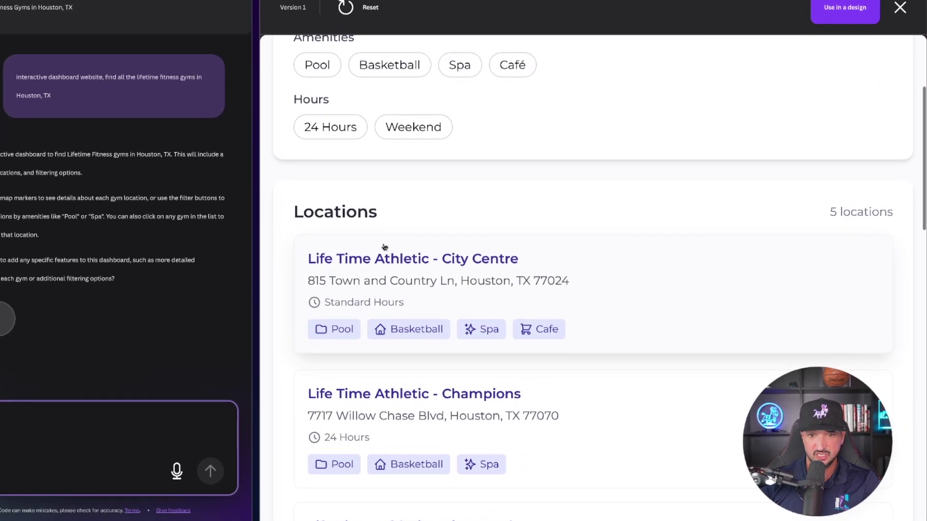
{"action": "scroll", "coordinate": [575, 153], "scroll_direction": "down", "scroll_amount": 1}
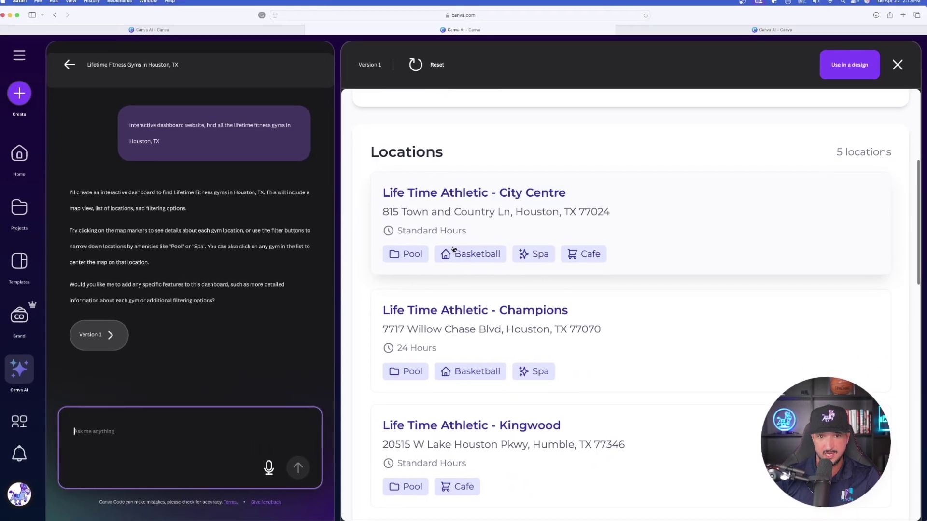
{"action": "scroll", "coordinate": [449, 260], "scroll_direction": "down", "scroll_amount": 10}
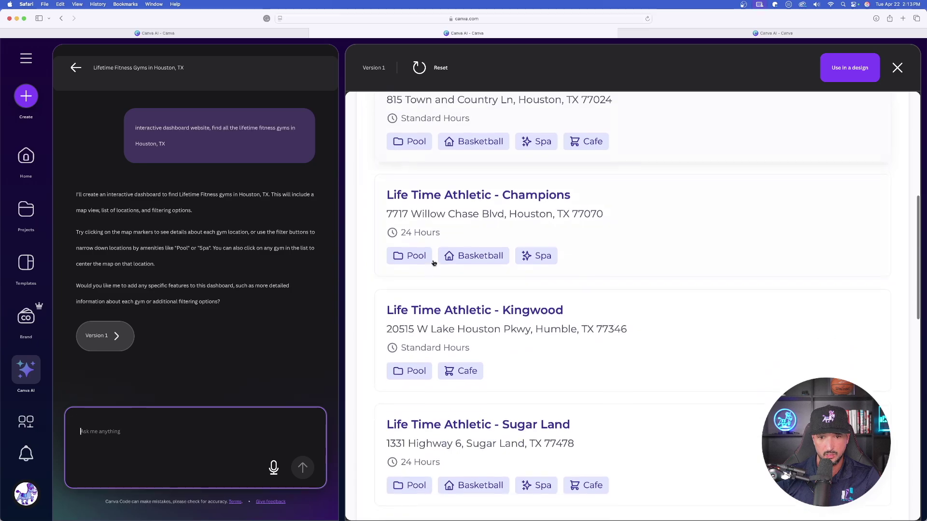
{"action": "scroll", "coordinate": [453, 232], "scroll_direction": "down", "scroll_amount": 4}
Zoom the Map View in toward Houston and pan it to recenter the gym markers.
{"action": "scroll", "coordinate": [600, 240], "scroll_direction": "up", "scroll_amount": 6}
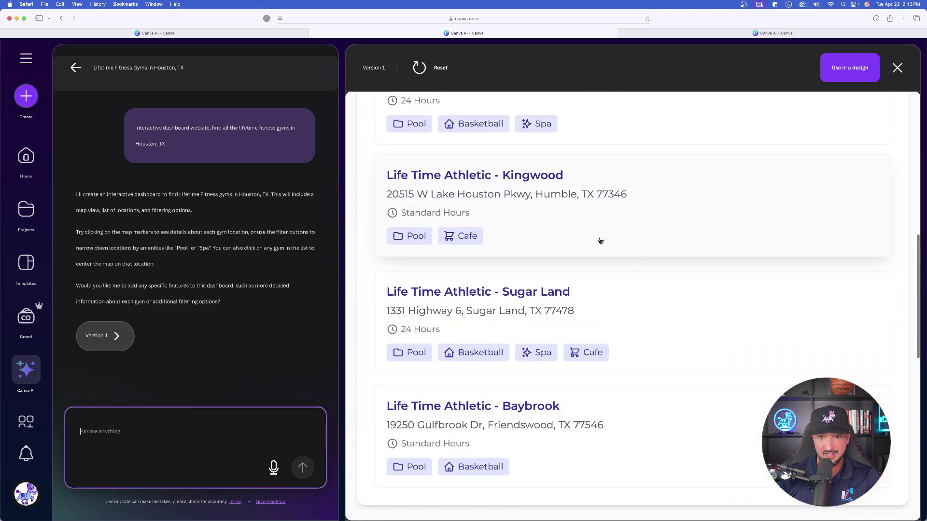
{"action": "scroll", "coordinate": [621, 312], "scroll_direction": "down", "scroll_amount": 1}
{"action": "scroll", "coordinate": [618, 311], "scroll_direction": "down", "scroll_amount": 8}
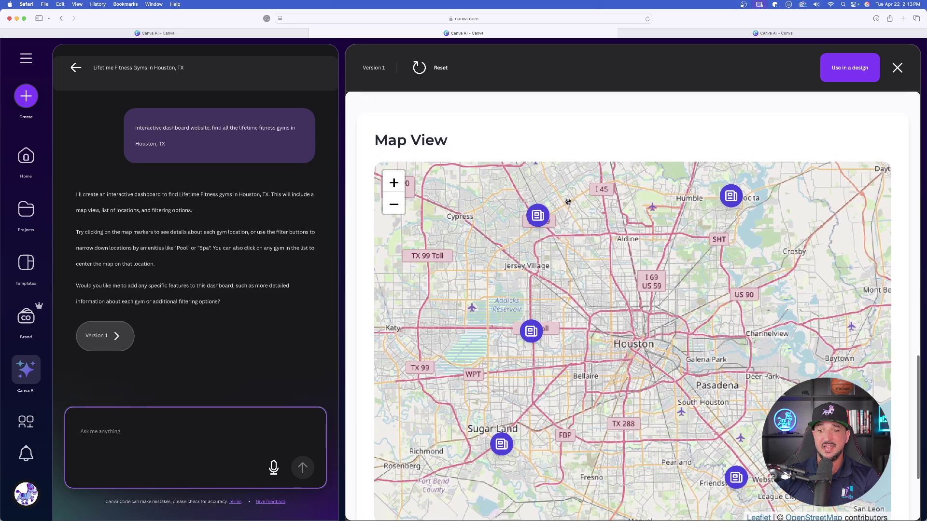
{"action": "scroll", "coordinate": [597, 143], "scroll_direction": "down", "scroll_amount": 1}
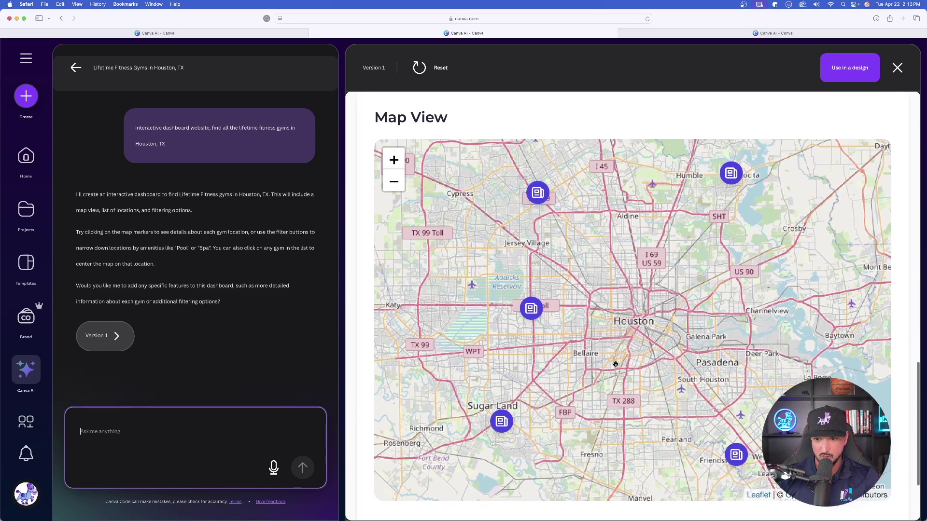
{"action": "scroll", "coordinate": [592, 387], "scroll_direction": "down", "scroll_amount": 5}
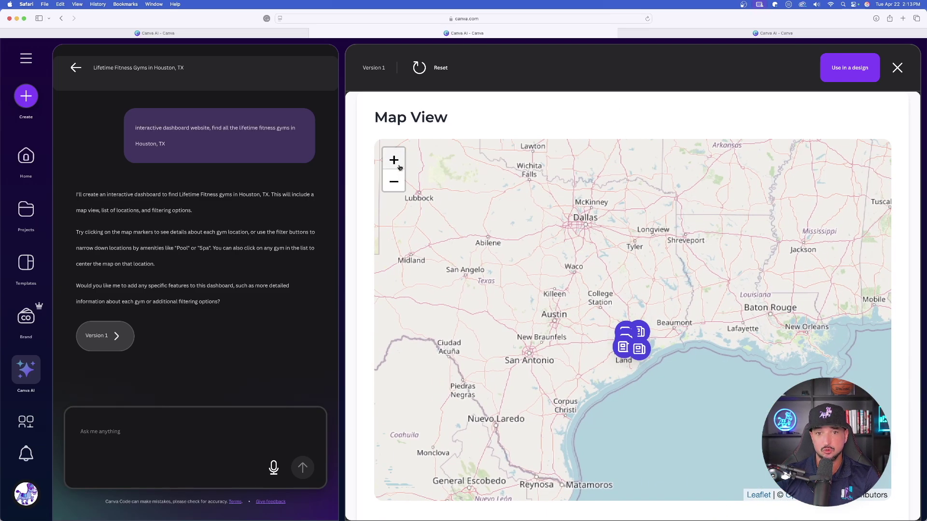
{"action": "left_click", "coordinate": [394, 159]}
{"action": "scroll", "coordinate": [550, 255], "scroll_direction": "up", "scroll_amount": 1}
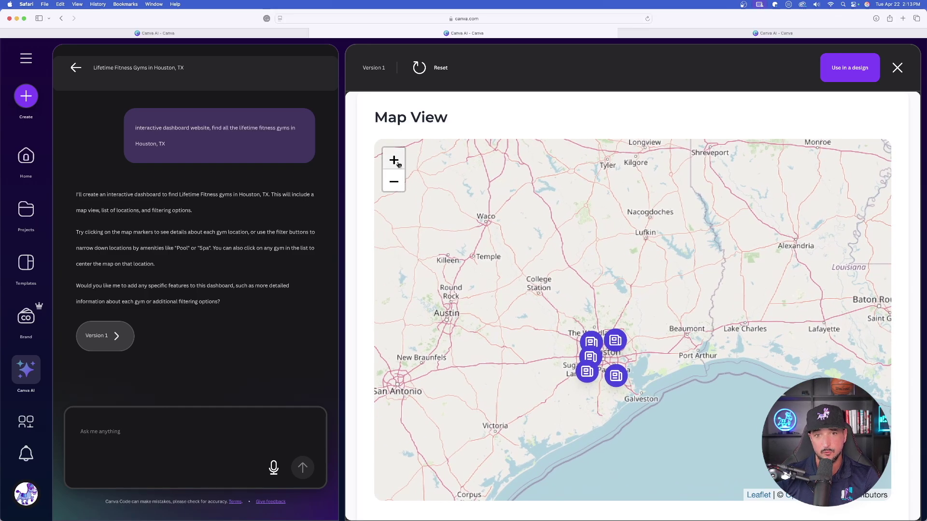
{"action": "left_click", "coordinate": [393, 159]}
{"action": "left_click", "coordinate": [393, 159]}
{"action": "left_click_drag", "start_coordinate": [478, 214], "coordinate": [557, 114]}
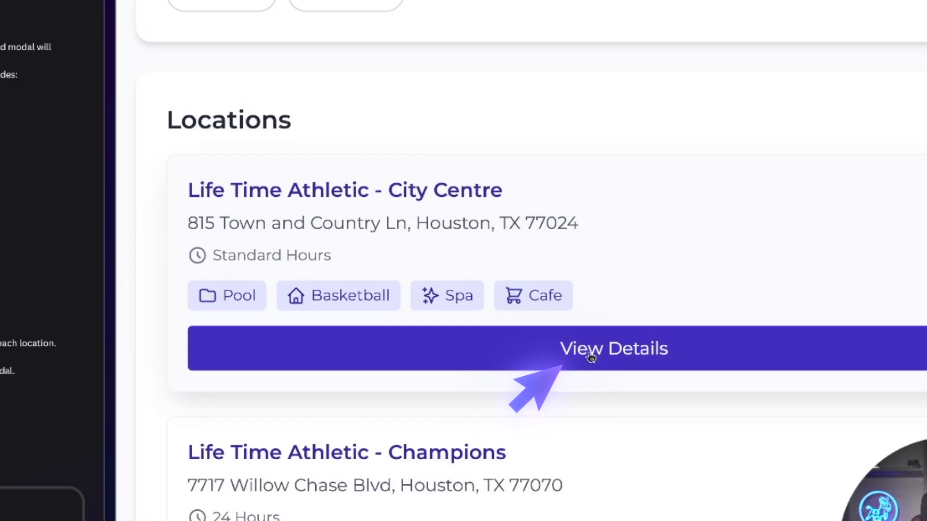
Open the City Centre gym's View Details page and scroll through it.
{"action": "left_click", "coordinate": [572, 343]}
{"action": "scroll", "coordinate": [439, 316], "scroll_direction": "down", "scroll_amount": 3}
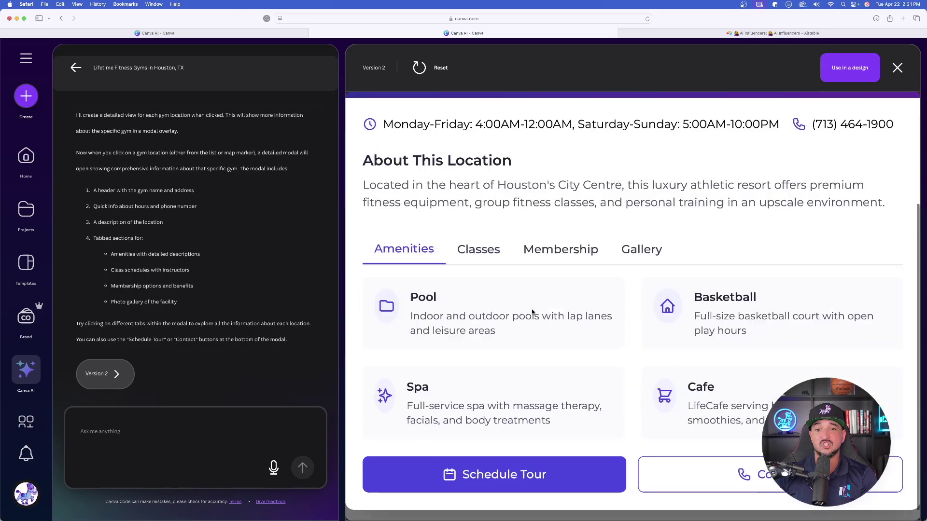
{"action": "scroll", "coordinate": [439, 317], "scroll_direction": "up", "scroll_amount": 3}
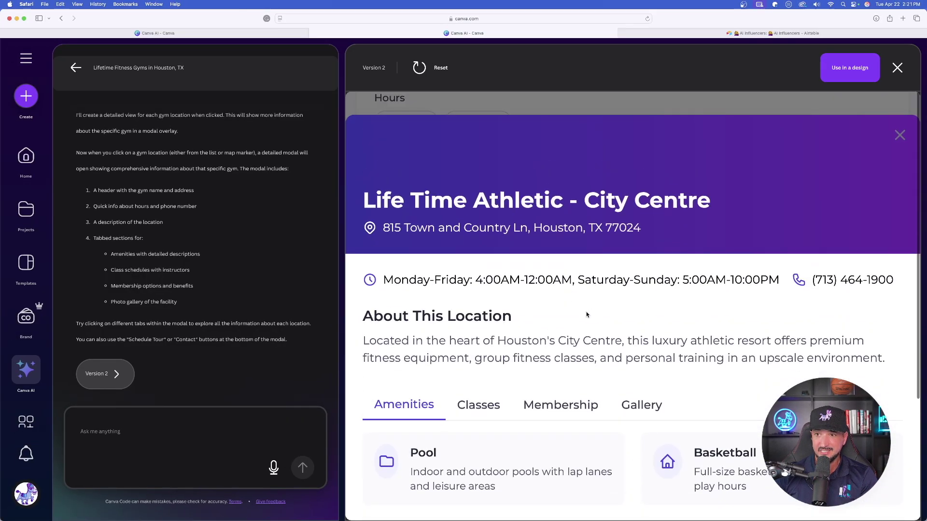
{"action": "scroll", "coordinate": [500, 325], "scroll_direction": "down", "scroll_amount": 3}
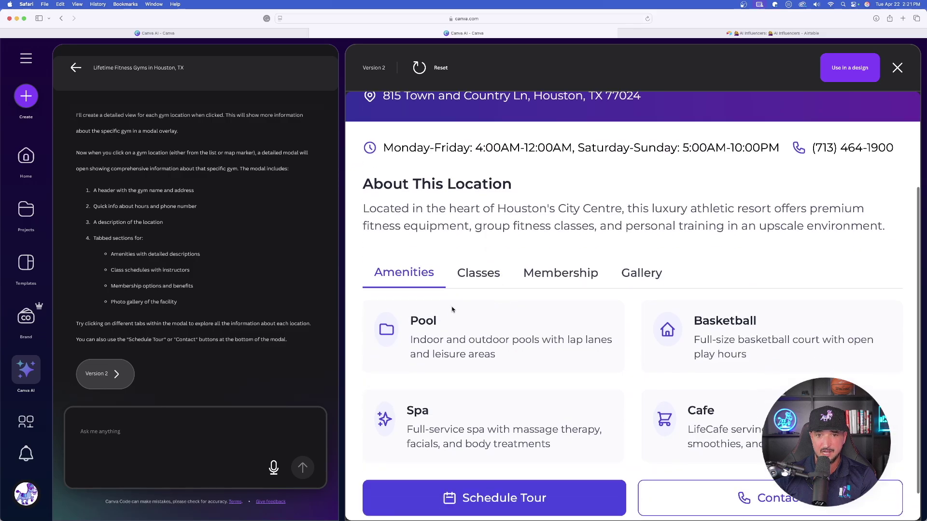
Cycle through the gym's Classes, Membership, Gallery and Amenities tabs.
{"action": "left_click", "coordinate": [463, 268]}
{"action": "left_click", "coordinate": [556, 274]}
{"action": "left_click", "coordinate": [636, 273]}
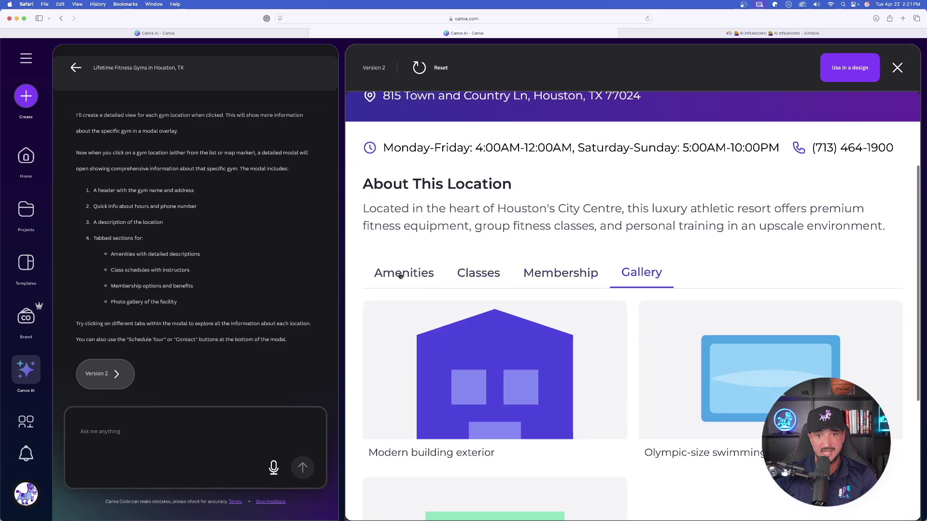
{"action": "left_click", "coordinate": [400, 278]}
{"action": "left_click", "coordinate": [463, 276]}
{"action": "left_click", "coordinate": [555, 274]}
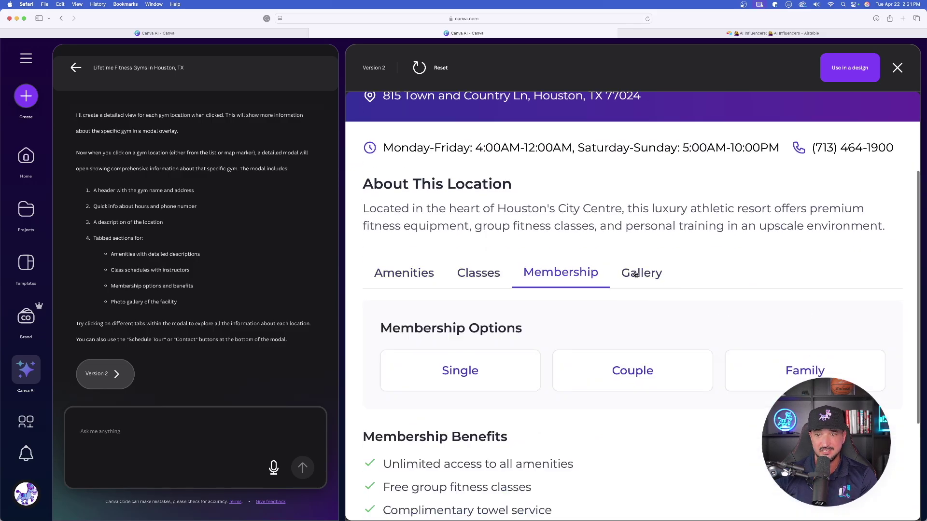
{"action": "left_click", "coordinate": [652, 274]}
{"action": "scroll", "coordinate": [538, 282], "scroll_direction": "down", "scroll_amount": 5}
{"action": "scroll", "coordinate": [418, 294], "scroll_direction": "up", "scroll_amount": 6}
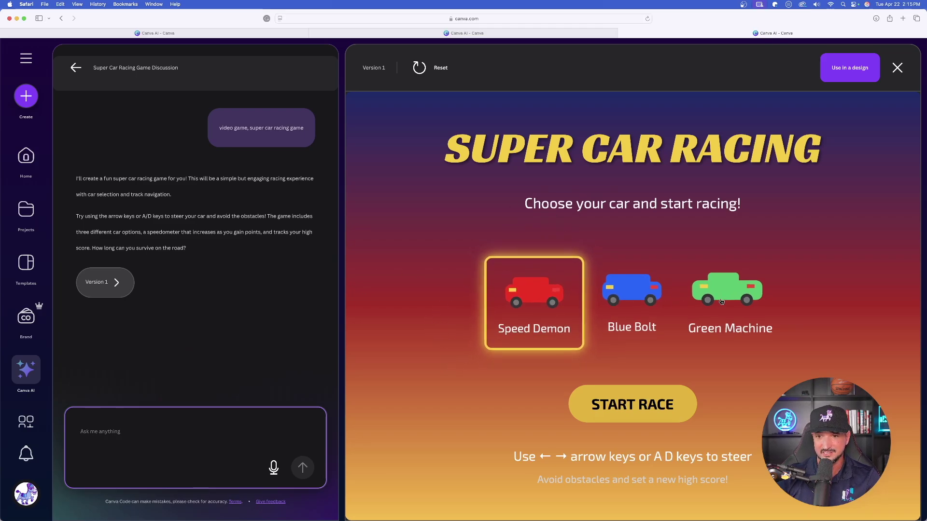
Start the race with the red car and steer it left and right until it crashes.
{"action": "left_click", "coordinate": [632, 404]}
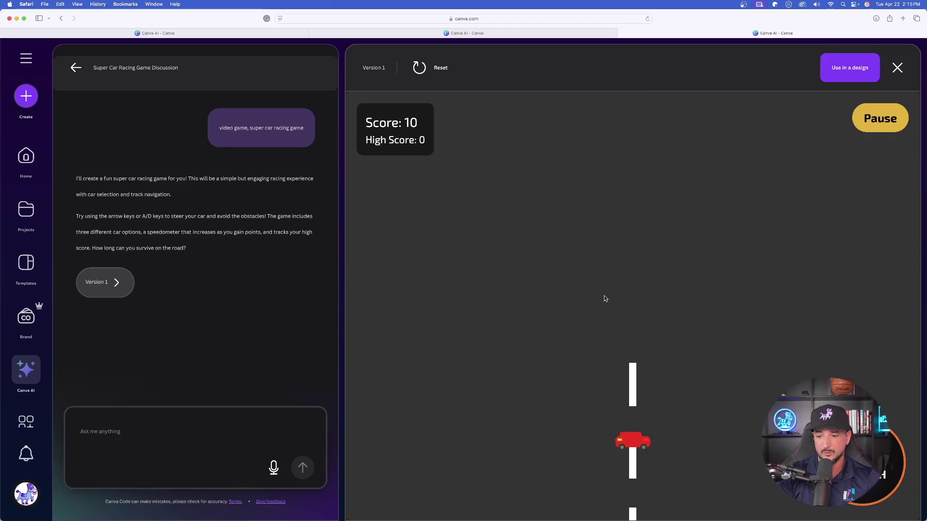
{"action": "key", "text": "Left"}
{"action": "key", "text": "Right"}
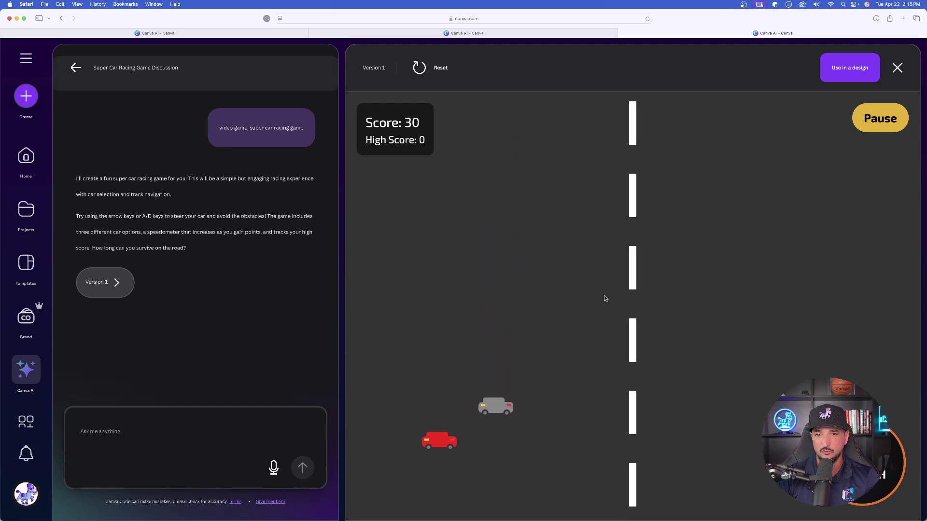
{"action": "key", "text": "Right"}
{"action": "key", "text": "Right"}
{"action": "key", "text": "Right"}
{"action": "key", "text": "Right"}
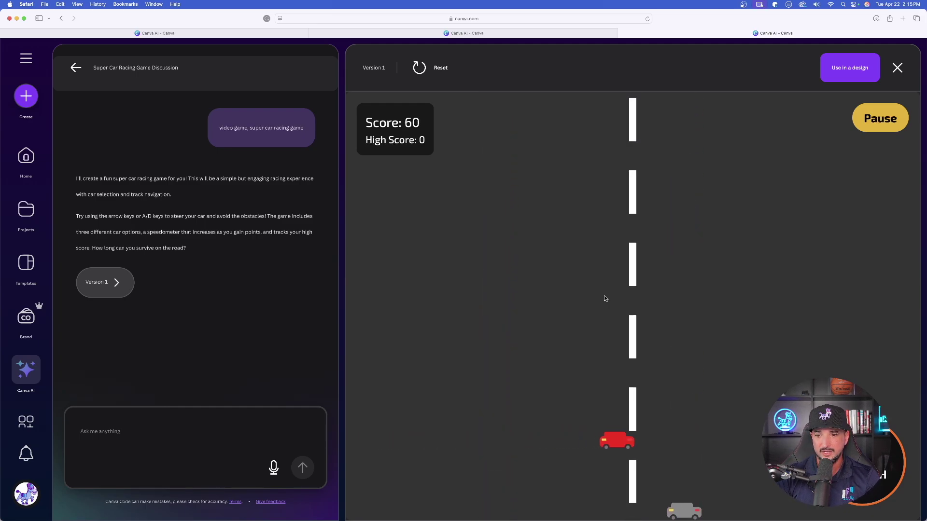
Play again, steering the red car around the grey car.
{"action": "key", "text": "Right"}
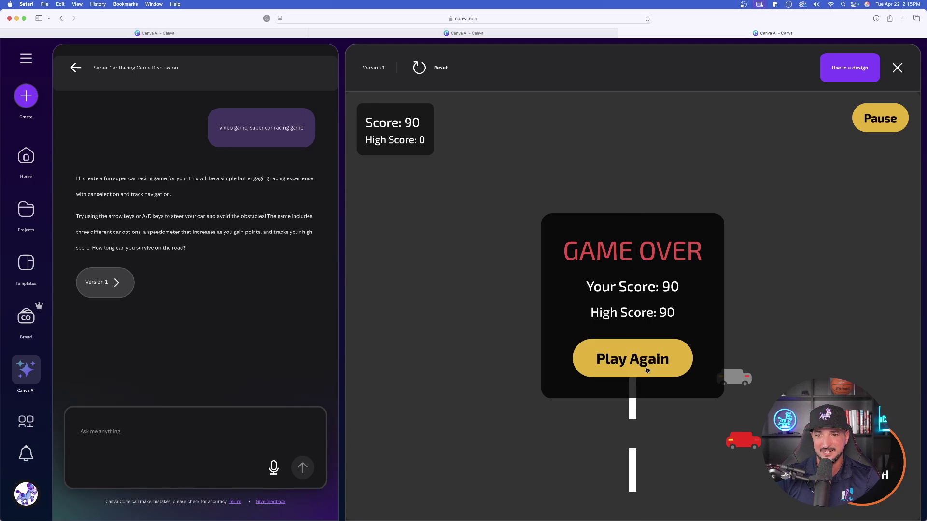
{"action": "left_click", "coordinate": [632, 358]}
{"action": "key", "text": "Left"}
{"action": "key", "text": "Right"}
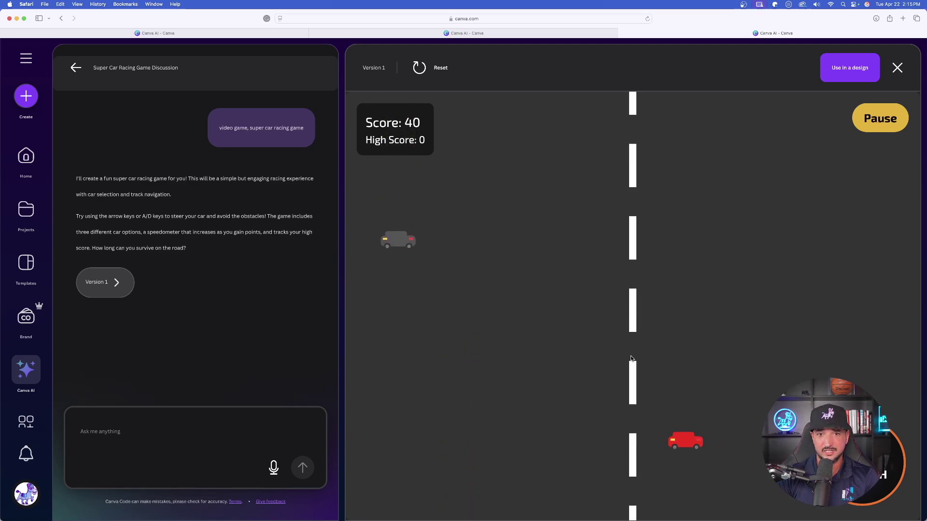
{"action": "key", "text": "Left"}
{"action": "key", "text": "Left"}
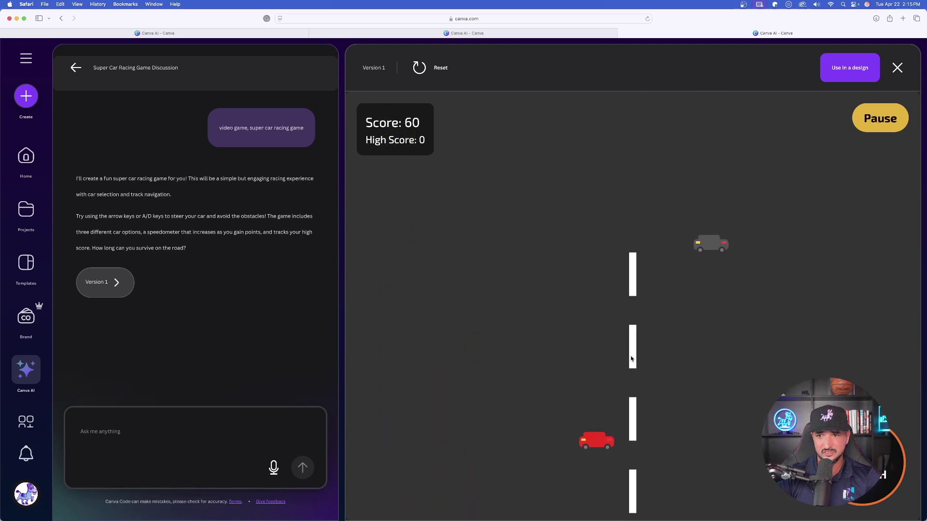
{"action": "key", "text": "Right"}
{"action": "key", "text": "Right"}
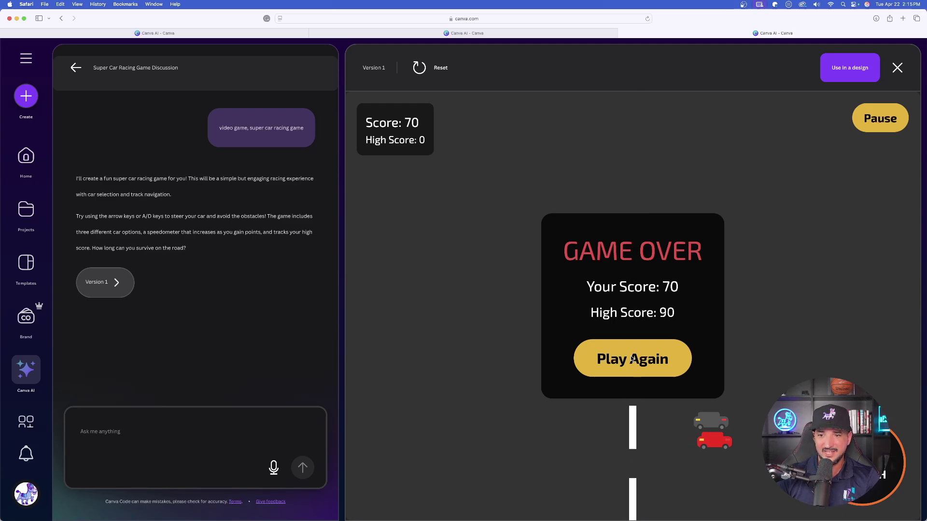
Start another game and weave the red car between the left and right lanes.
{"action": "left_click", "coordinate": [631, 359]}
{"action": "key", "text": "Left"}
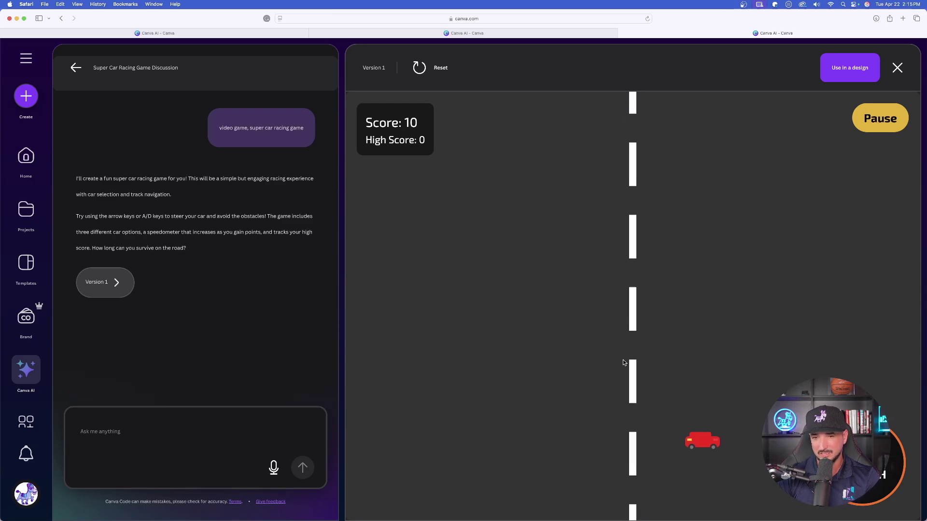
{"action": "key", "text": "Right"}
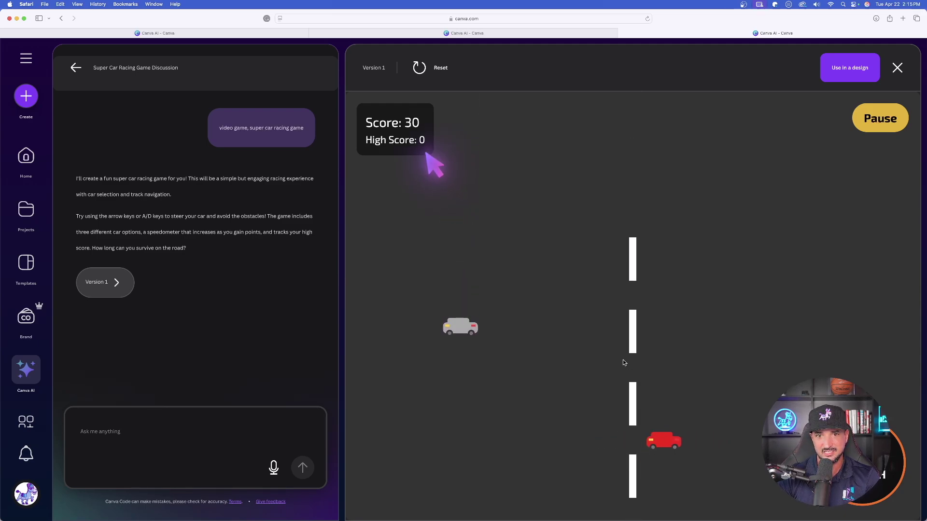
{"action": "key", "text": "Left"}
{"action": "key", "text": "Right"}
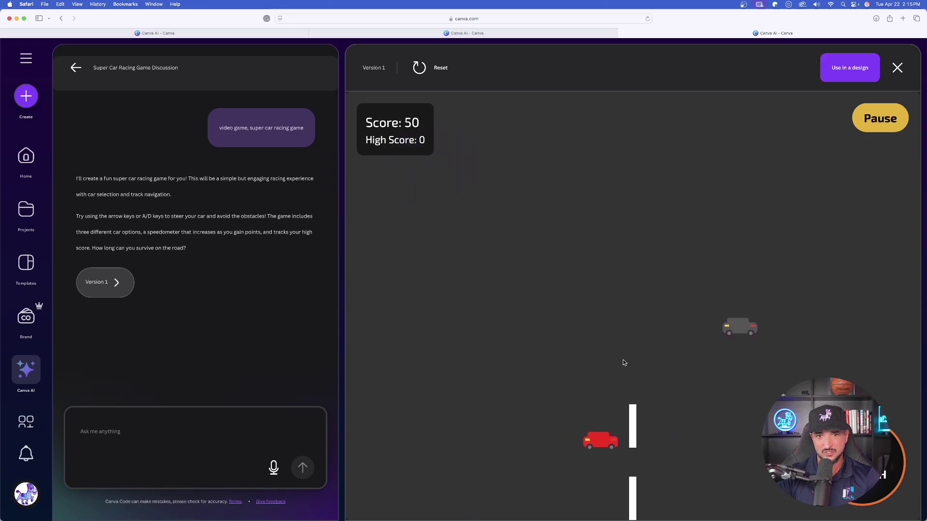
{"action": "key", "text": "Left"}
{"action": "key", "text": "Right"}
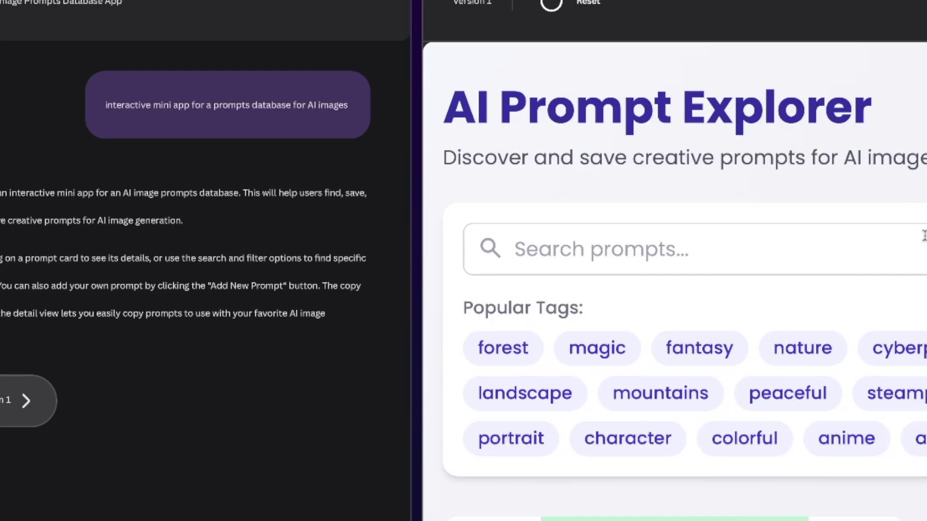
Scroll the prompt list, search for 'ab', then clear the search.
{"action": "scroll", "coordinate": [923, 236], "scroll_direction": "down", "scroll_amount": 10}
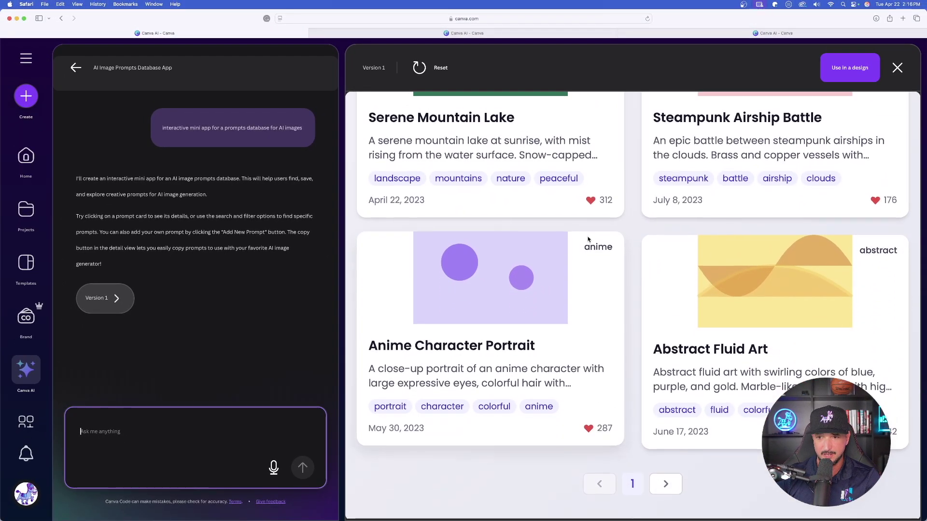
{"action": "scroll", "coordinate": [585, 229], "scroll_direction": "up", "scroll_amount": 3}
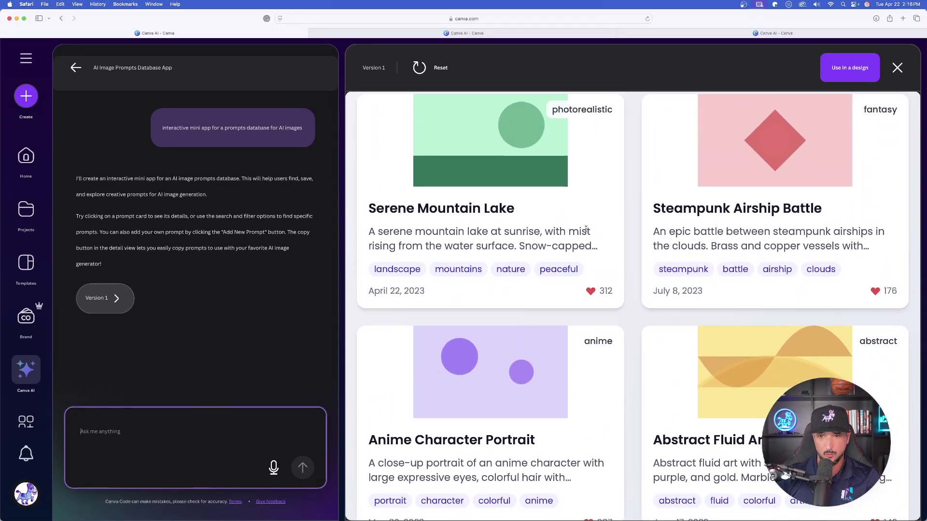
{"action": "scroll", "coordinate": [586, 229], "scroll_direction": "up", "scroll_amount": 6}
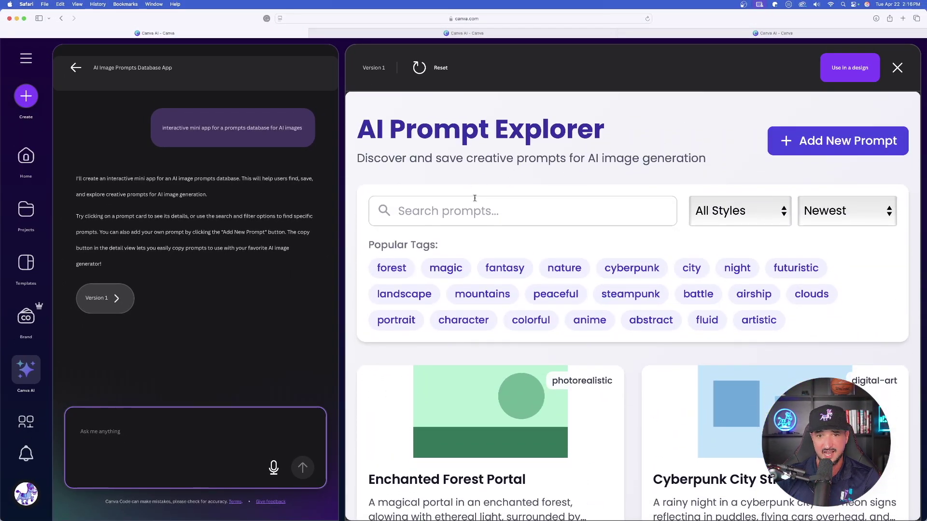
{"action": "scroll", "coordinate": [459, 217], "scroll_direction": "down", "scroll_amount": 10}
{"action": "scroll", "coordinate": [677, 344], "scroll_direction": "up", "scroll_amount": 10}
{"action": "scroll", "coordinate": [625, 240], "scroll_direction": "down", "scroll_amount": 1}
{"action": "left_click", "coordinate": [472, 209]}
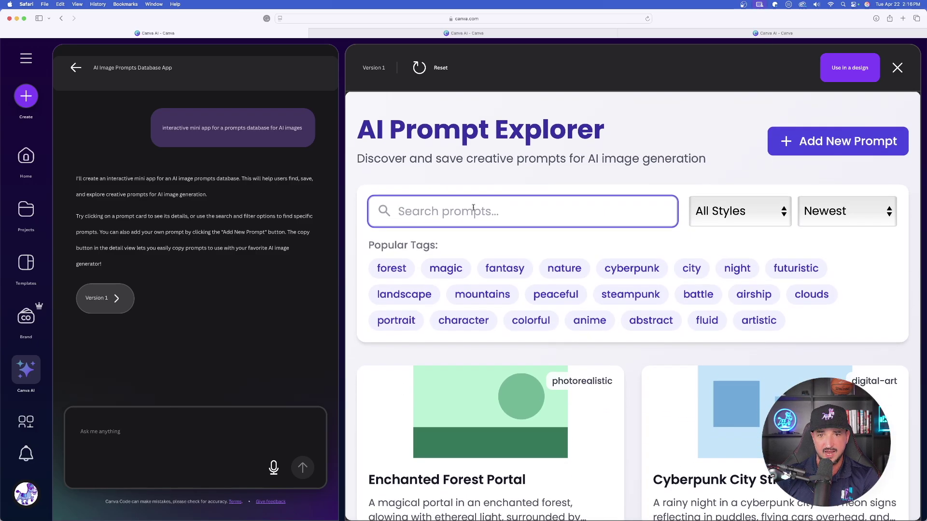
{"action": "type", "text": "ab"}
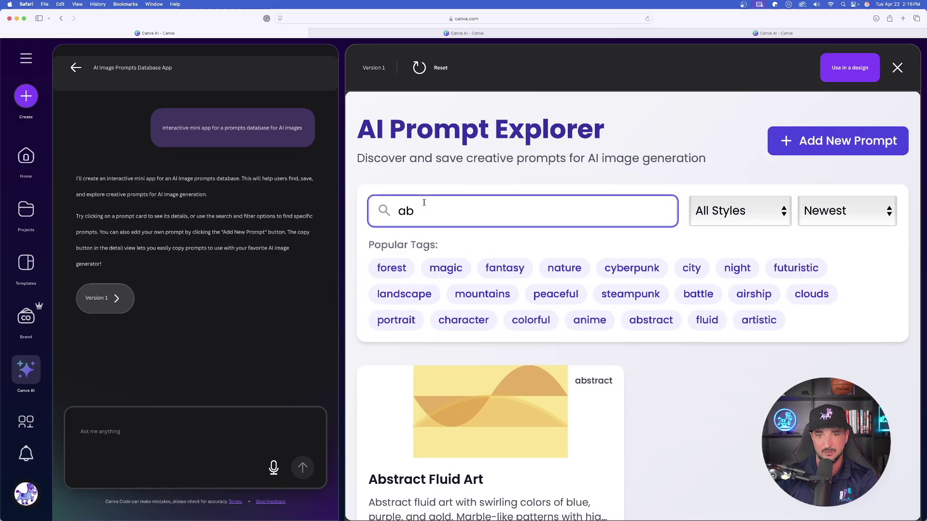
{"action": "key", "text": "super+a"}
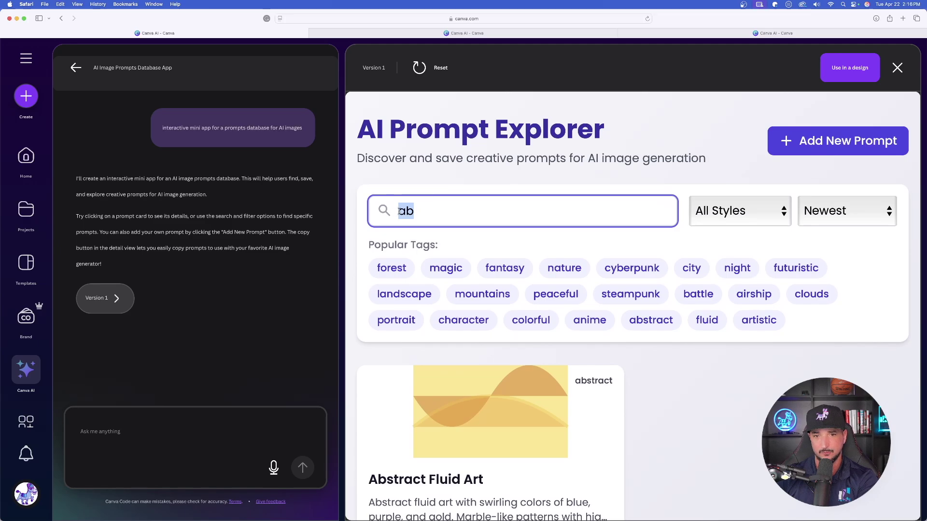
{"action": "key", "text": "BackSpace"}
Filter the list to Digital Art prompts and open the Add New Prompt form.
{"action": "left_click", "coordinate": [783, 225]}
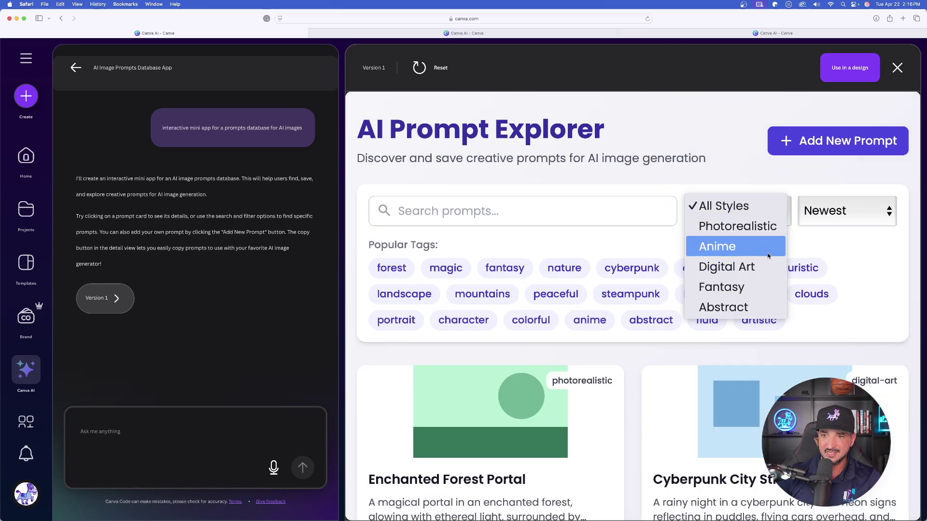
{"action": "left_click", "coordinate": [726, 268]}
{"action": "scroll", "coordinate": [677, 355], "scroll_direction": "down", "scroll_amount": 3}
{"action": "scroll", "coordinate": [677, 355], "scroll_direction": "up", "scroll_amount": 5}
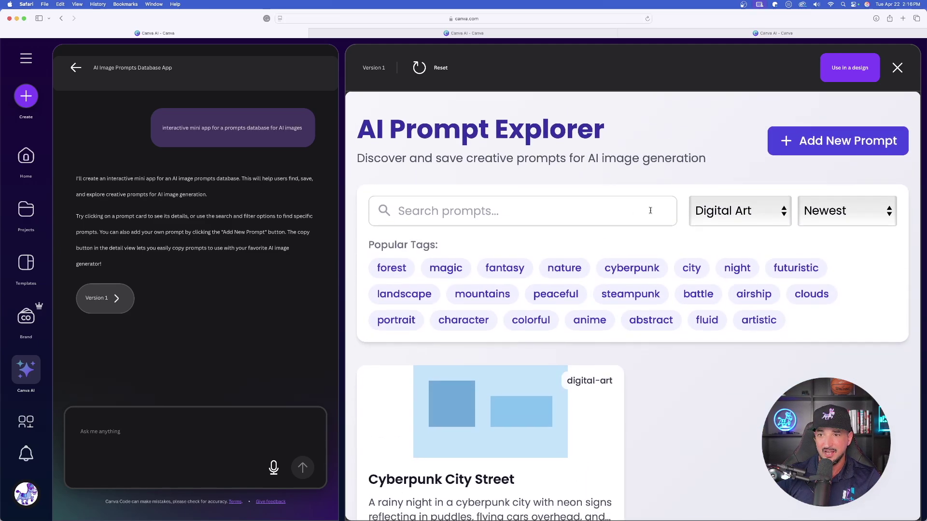
{"action": "left_click", "coordinate": [638, 211]}
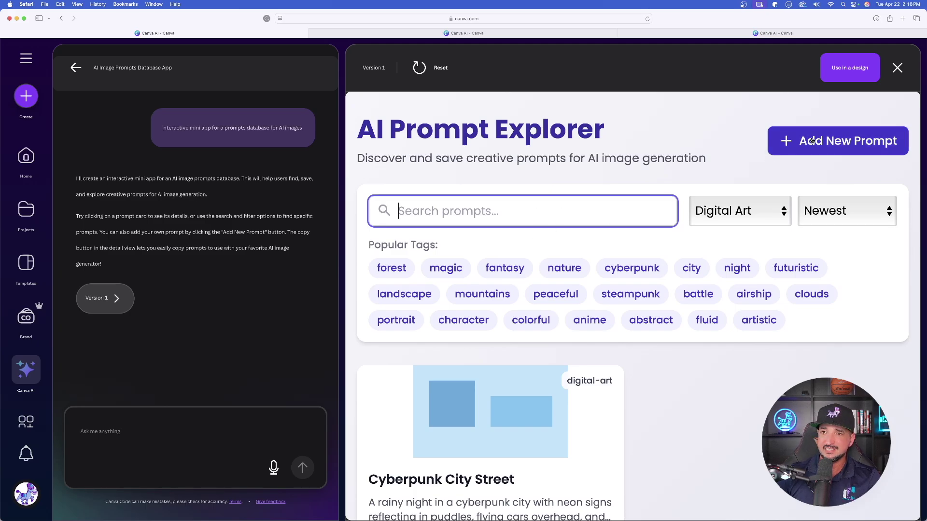
{"action": "left_click", "coordinate": [792, 144]}
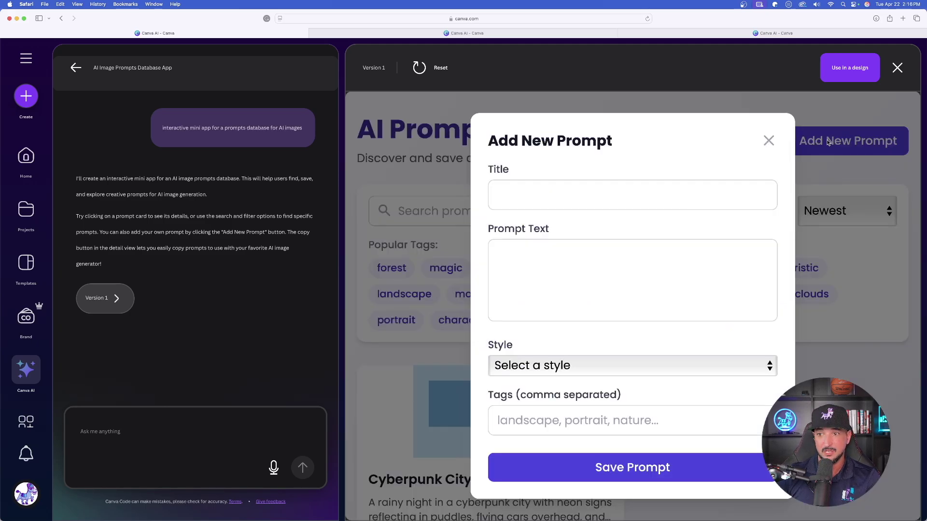
Show the AI Influencers base as a gallery and select the mirror-selfie record's full prompt text.
{"action": "left_click", "coordinate": [903, 20]}
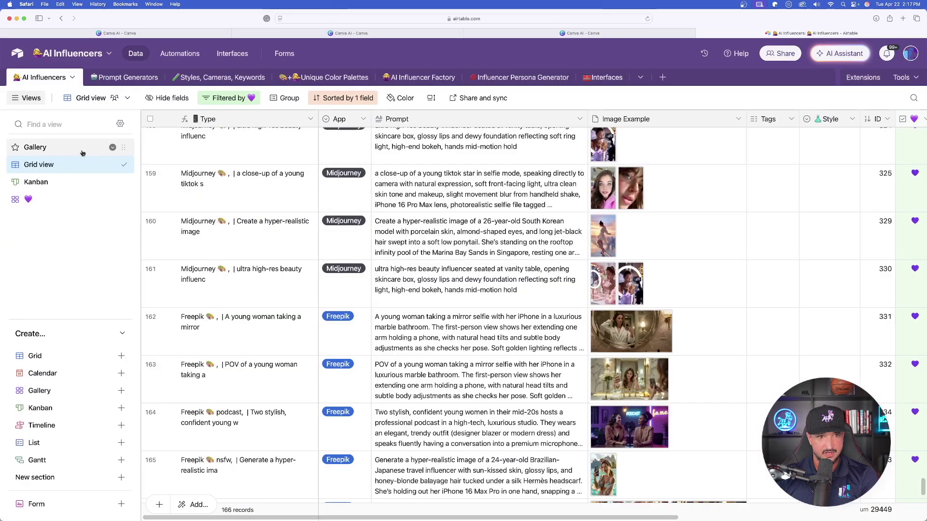
{"action": "left_click", "coordinate": [64, 149]}
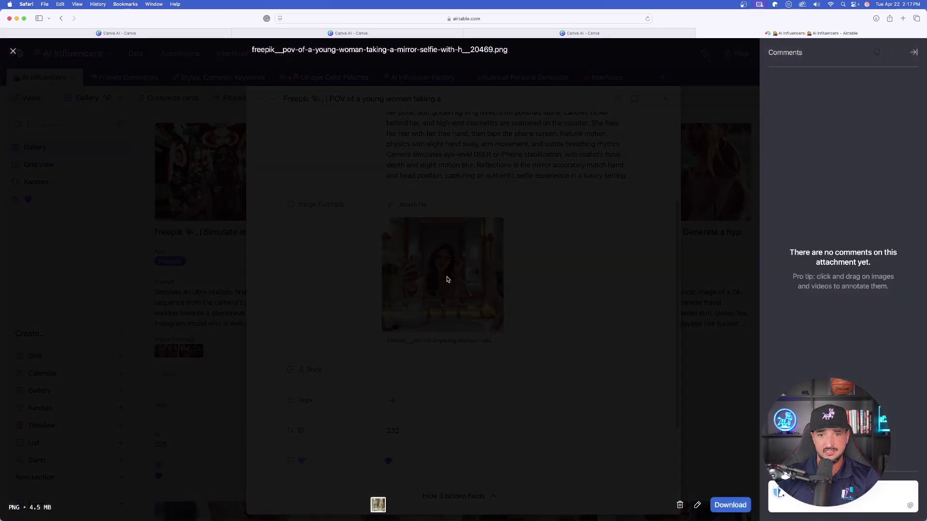
{"action": "left_click", "coordinate": [13, 50]}
{"action": "left_click", "coordinate": [430, 157]}
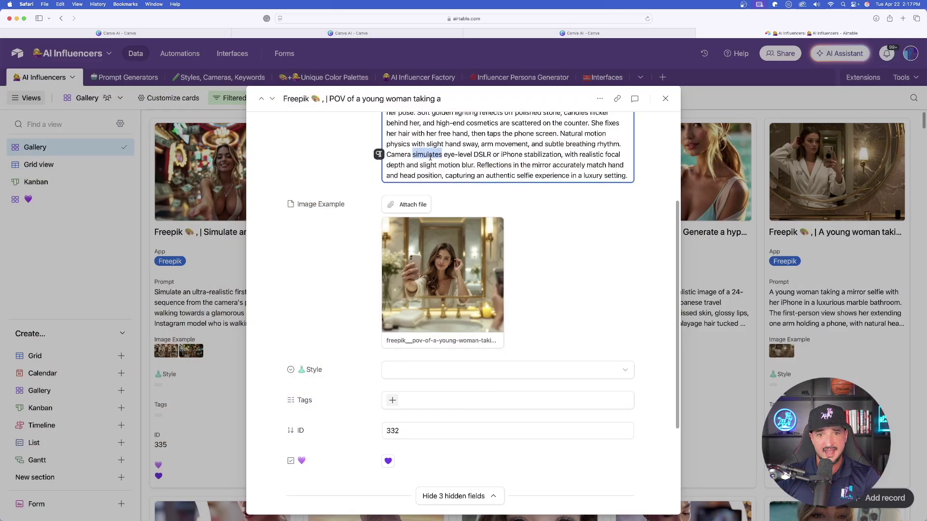
{"action": "key", "text": "super+a"}
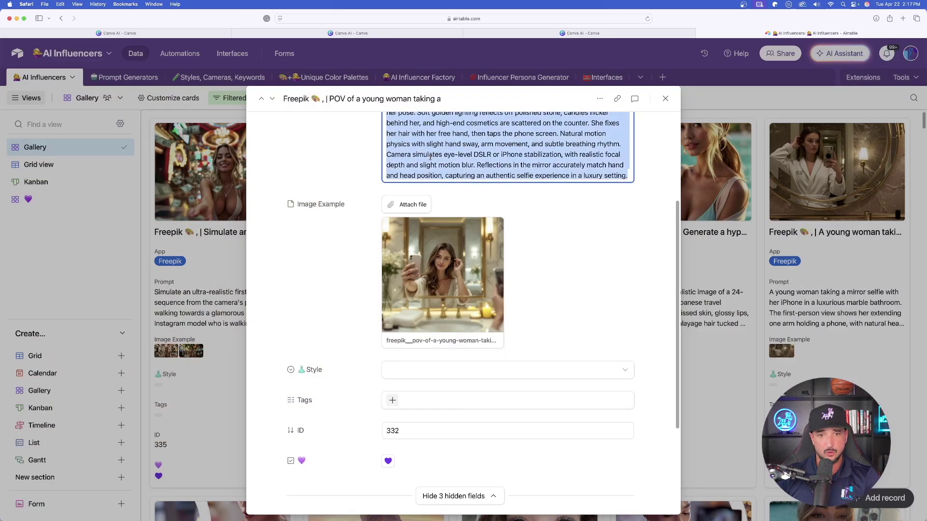
{"action": "left_click", "coordinate": [274, 267]}
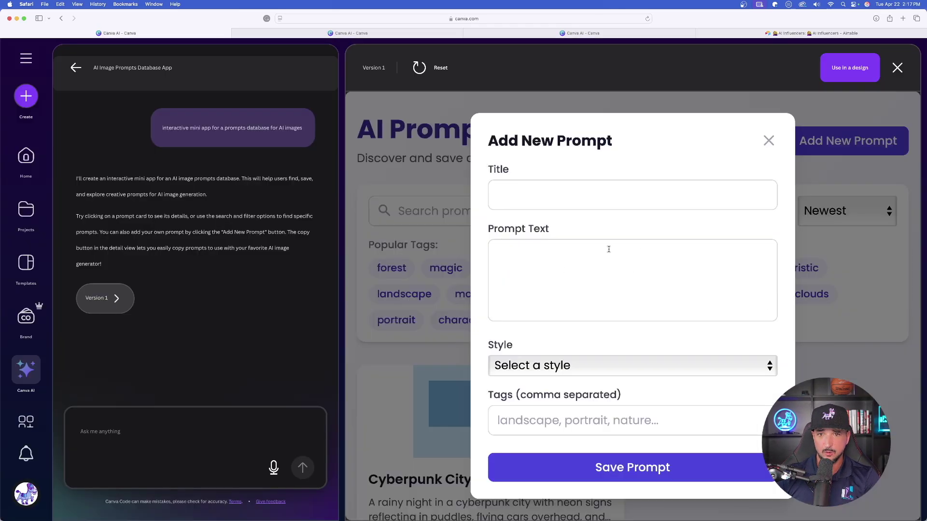
Save a Photorealistic prompt 'AI influencer iphone selfie' with the mirror-selfie text, tagged 'ai influencer'.
{"action": "left_click", "coordinate": [559, 271]}
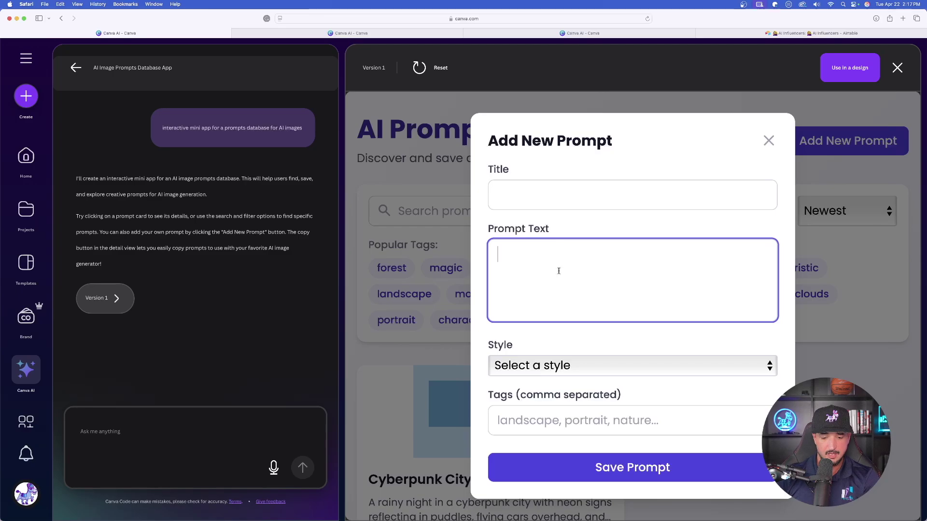
{"action": "key", "text": "super+v"}
{"action": "scroll", "coordinate": [559, 270], "scroll_direction": "up", "scroll_amount": 5}
{"action": "left_click", "coordinate": [560, 196]}
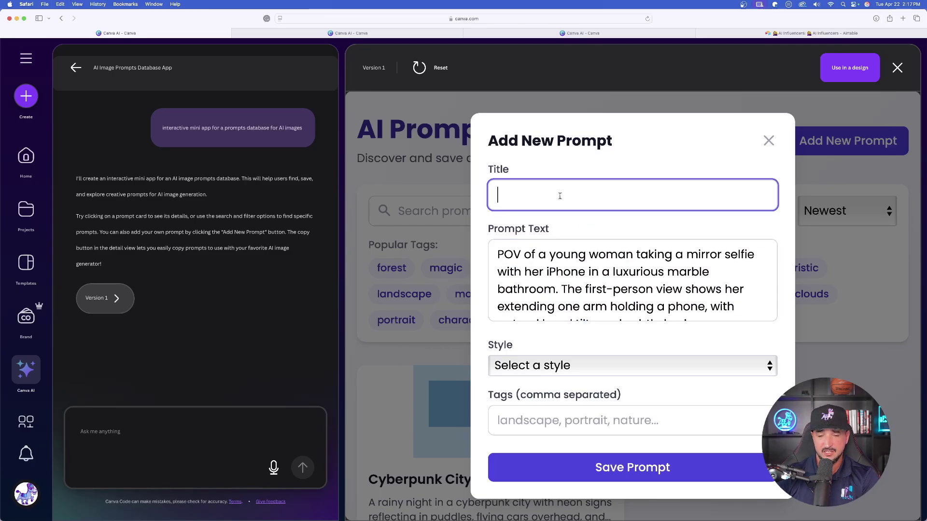
{"action": "type", "text": "AI influencer"}
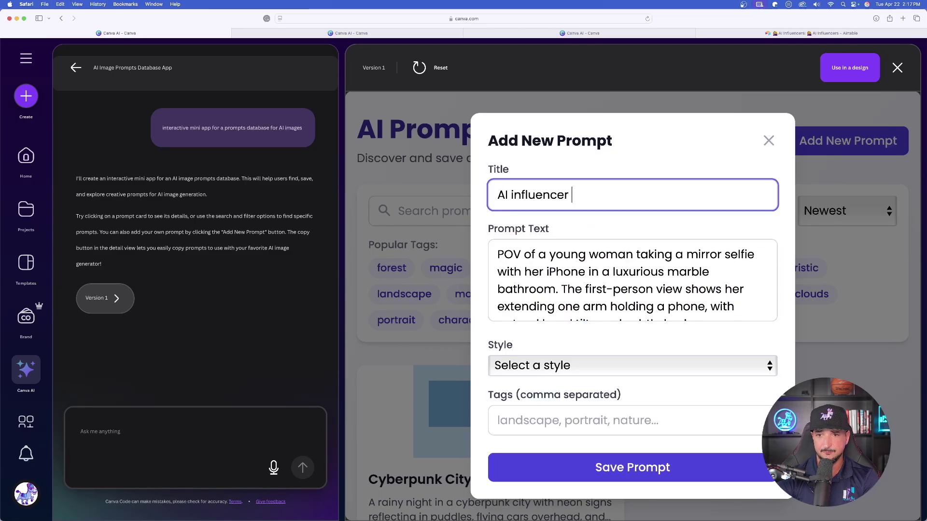
{"action": "type", "text": "s phone selfie"}
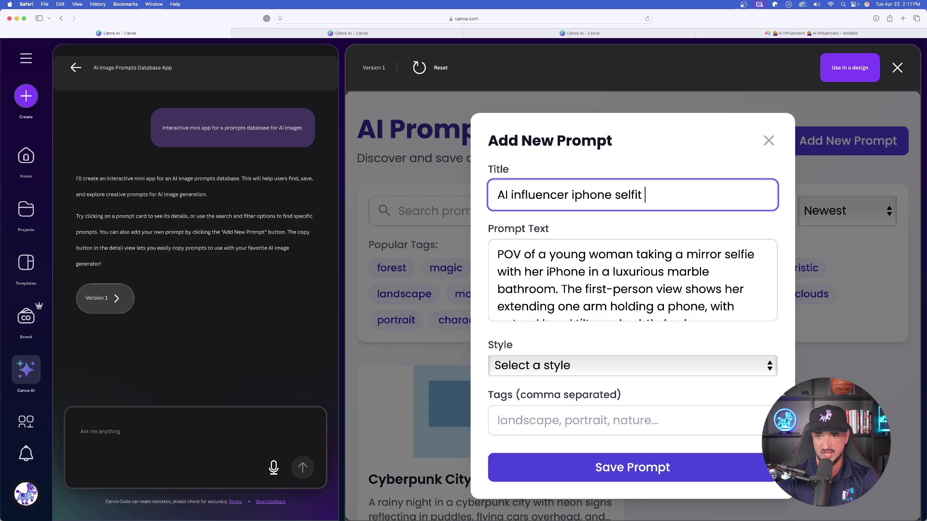
{"action": "scroll", "coordinate": [604, 239], "scroll_direction": "down", "scroll_amount": 3}
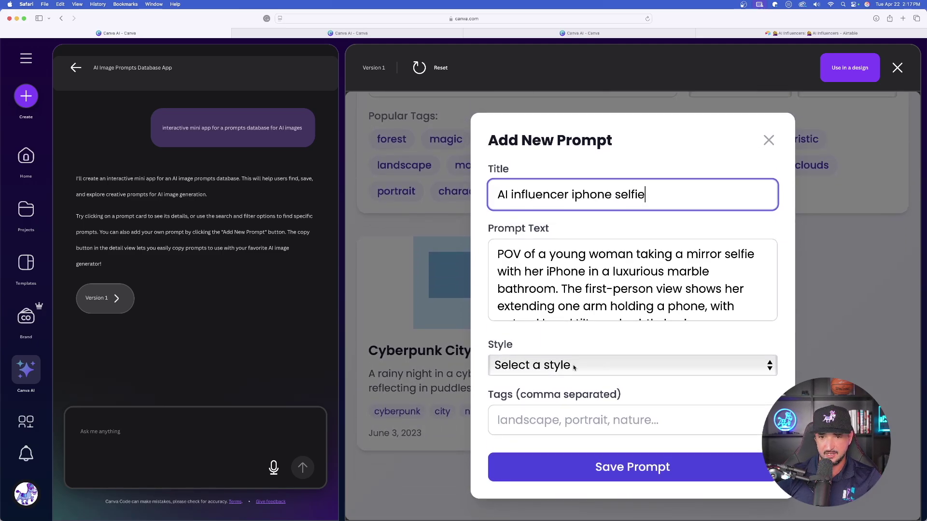
{"action": "left_click", "coordinate": [572, 366]}
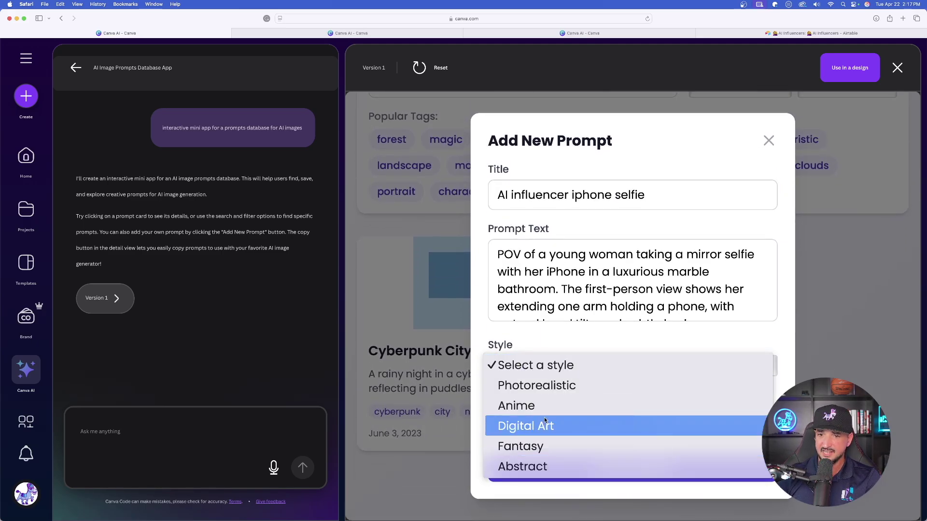
{"action": "left_click", "coordinate": [531, 385]}
{"action": "left_click", "coordinate": [535, 422]}
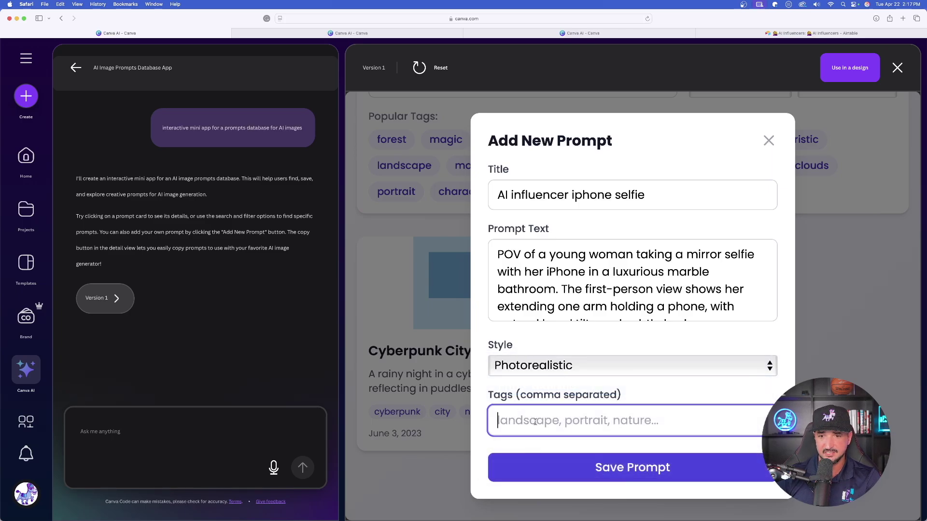
{"action": "type", "text": "ai in"}
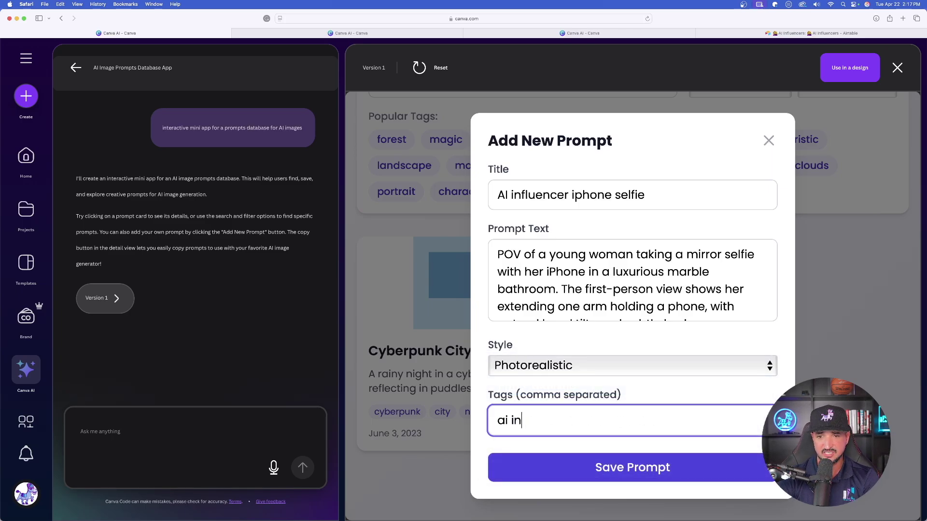
{"action": "type", "text": "fluencer"}
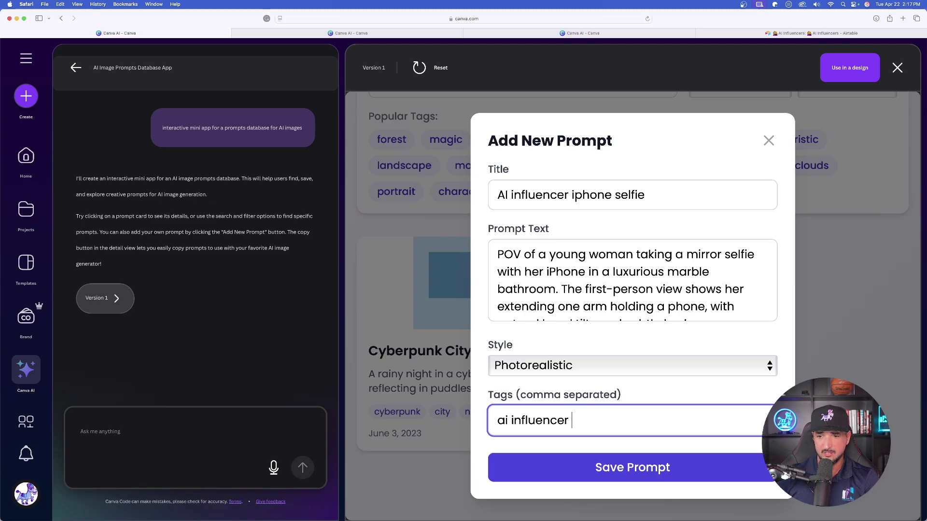
{"action": "left_click", "coordinate": [581, 463]}
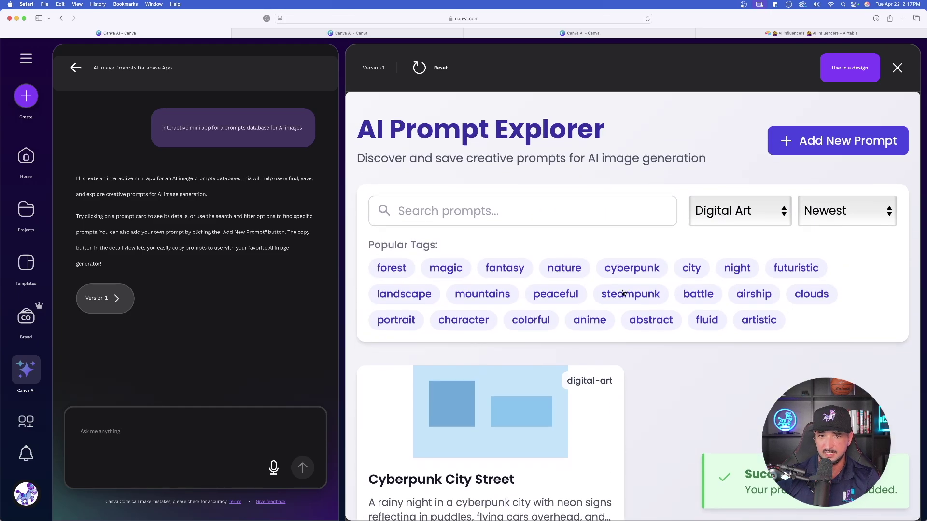
View the new AI influencer prompt card's full details, then close it.
{"action": "scroll", "coordinate": [462, 351], "scroll_direction": "down", "scroll_amount": 5}
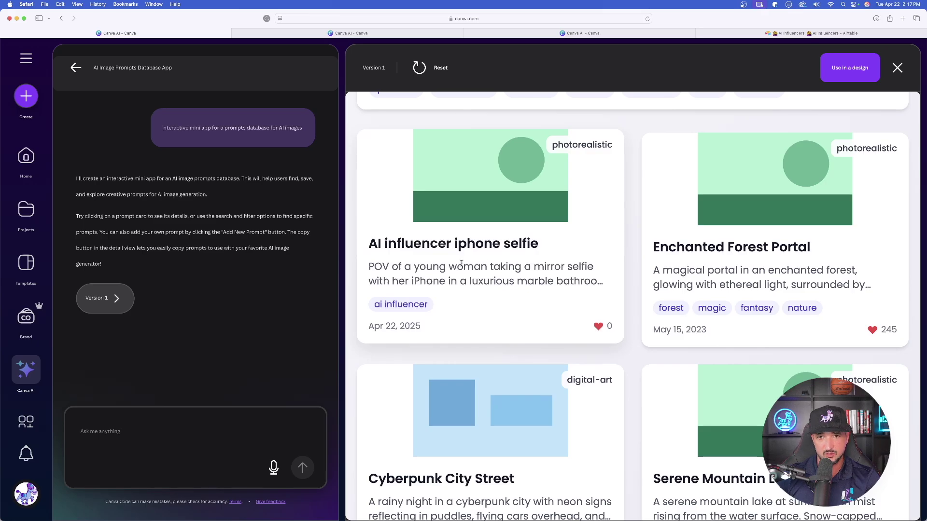
{"action": "left_click", "coordinate": [461, 263]}
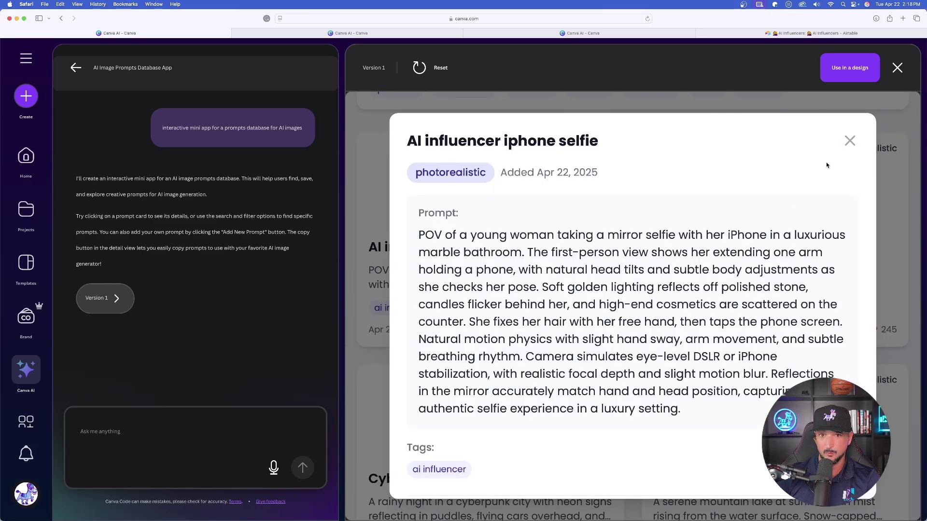
{"action": "left_click", "coordinate": [849, 141]}
{"action": "scroll", "coordinate": [718, 200], "scroll_direction": "up", "scroll_amount": 5}
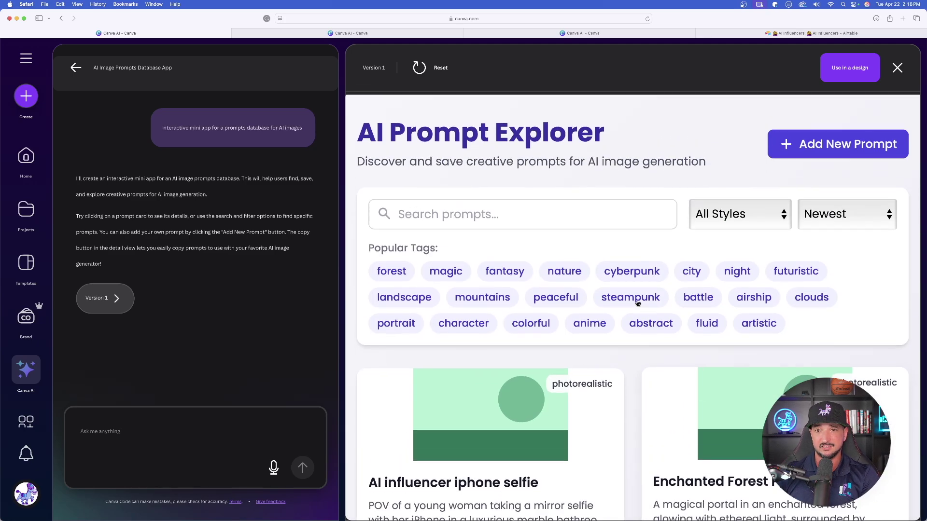
Send the code assistant the request 'add a new category called AI Influencers'.
{"action": "left_click", "coordinate": [139, 445]}
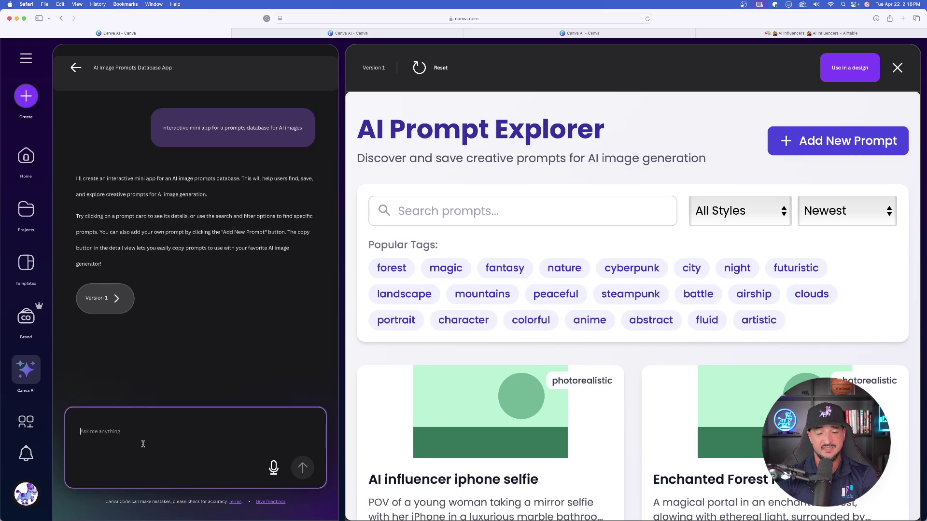
{"action": "type", "text": "add a new category called AI Influencers"}
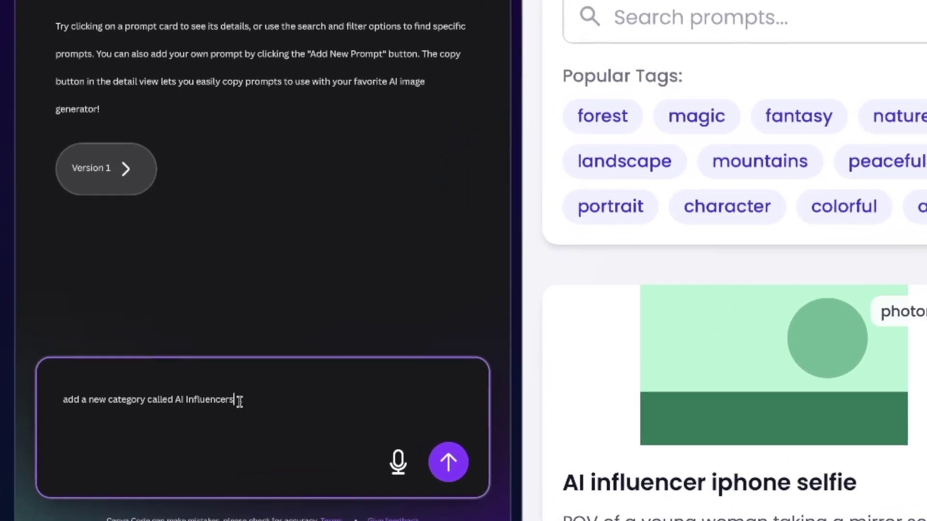
{"action": "double_click", "coordinate": [175, 433]}
{"action": "left_click", "coordinate": [227, 405]}
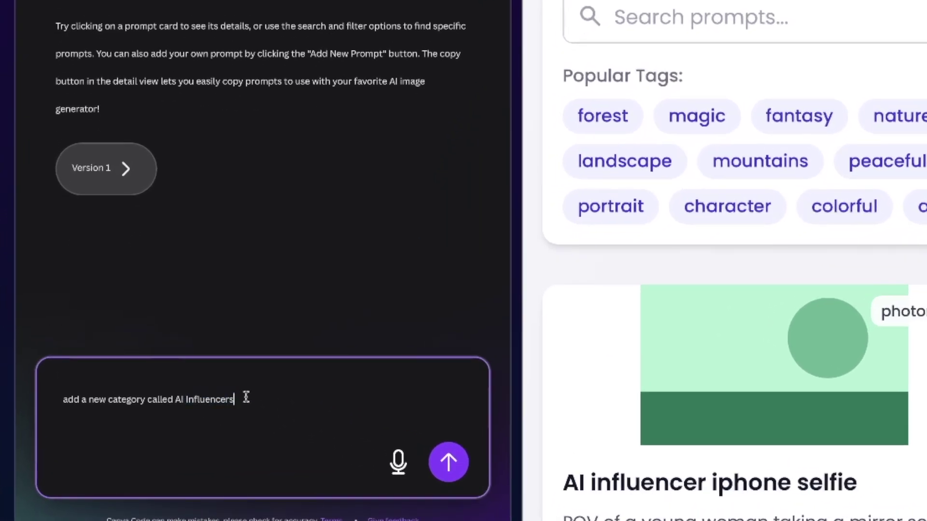
{"action": "left_click", "coordinate": [448, 464]}
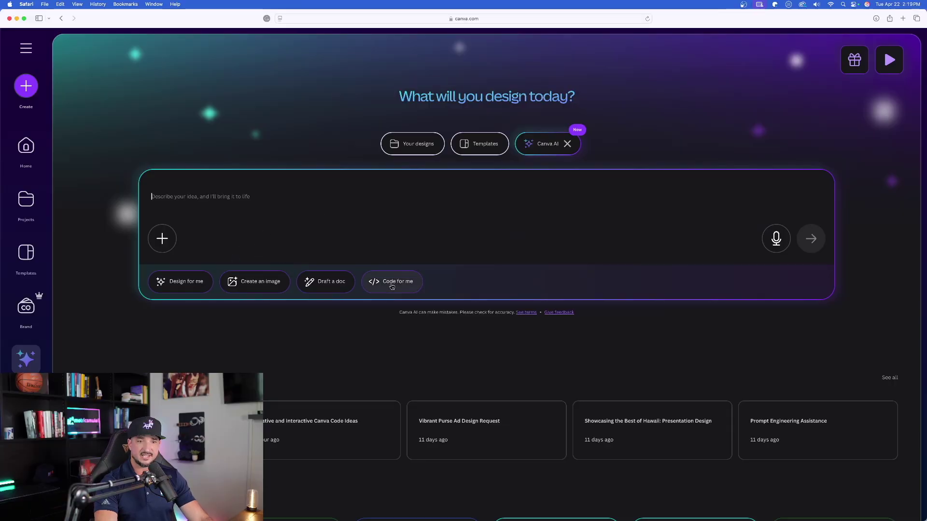
Submit the blue-and-purple AI consulting startup website request with Code for me enabled.
{"action": "left_click", "coordinate": [391, 282]}
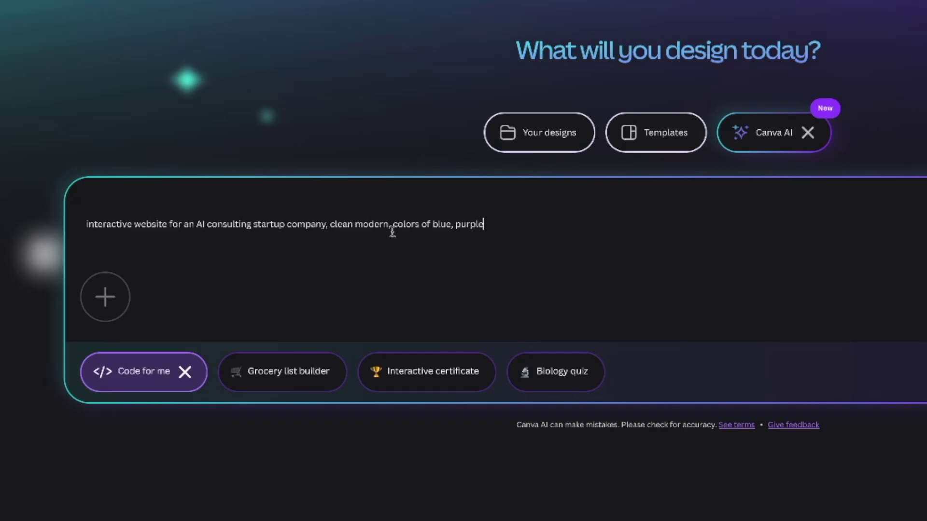
{"action": "key", "text": "Return"}
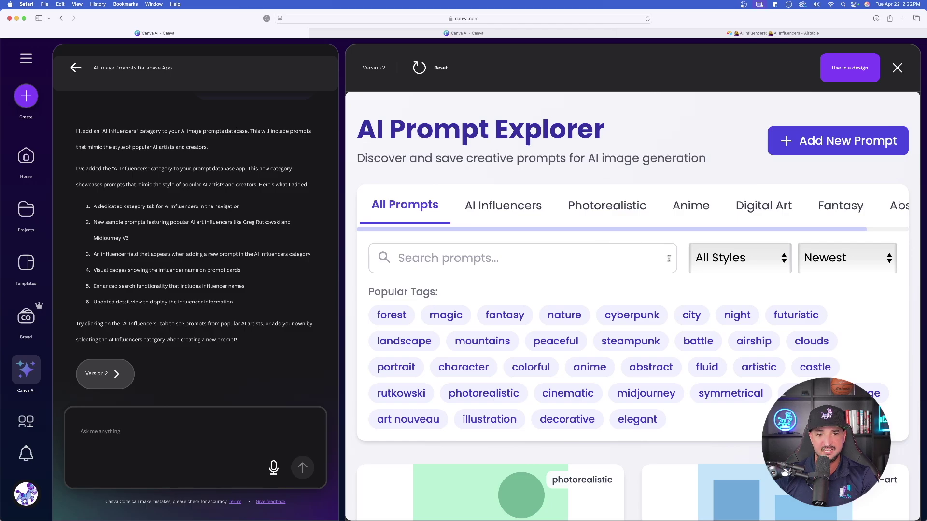
Filter prompts to the AI Influencers style and scroll through the four matching cards.
{"action": "left_click", "coordinate": [749, 266]}
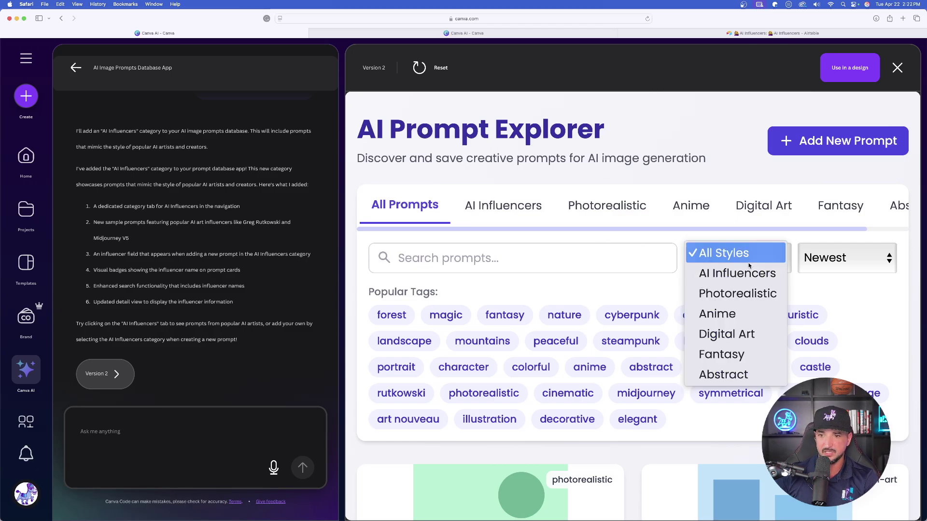
{"action": "left_click", "coordinate": [719, 273]}
{"action": "scroll", "coordinate": [725, 265], "scroll_direction": "down", "scroll_amount": 5}
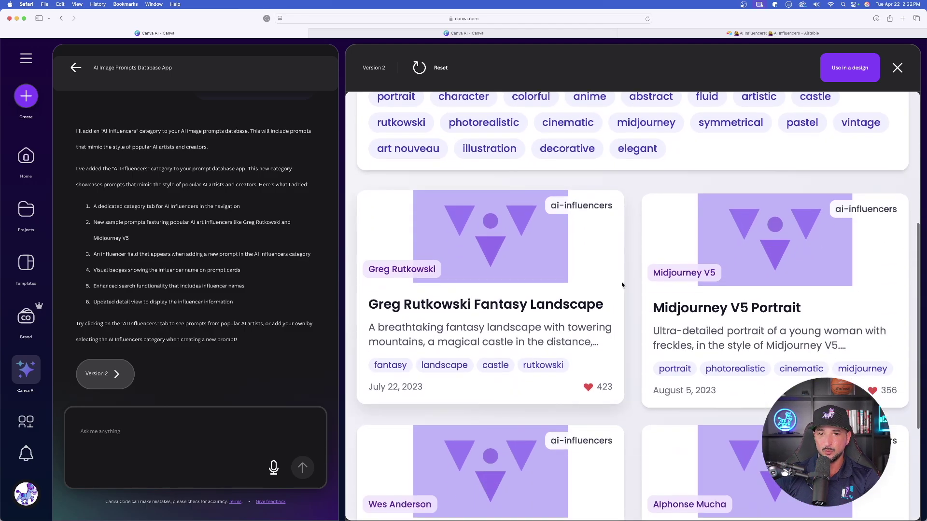
{"action": "scroll", "coordinate": [622, 317], "scroll_direction": "down", "scroll_amount": 5}
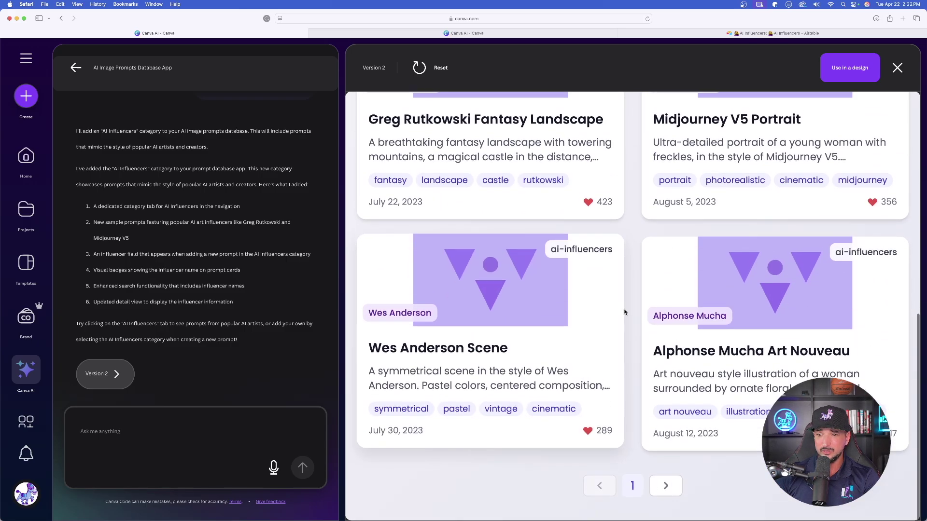
{"action": "scroll", "coordinate": [622, 313], "scroll_direction": "up", "scroll_amount": 9}
{"action": "scroll", "coordinate": [625, 310], "scroll_direction": "down", "scroll_amount": 7}
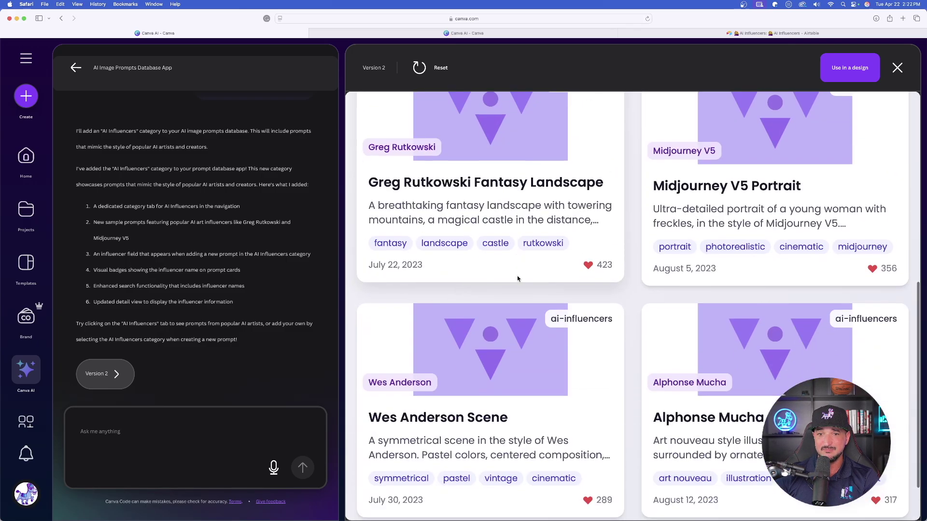
{"action": "scroll", "coordinate": [629, 285], "scroll_direction": "up", "scroll_amount": 10}
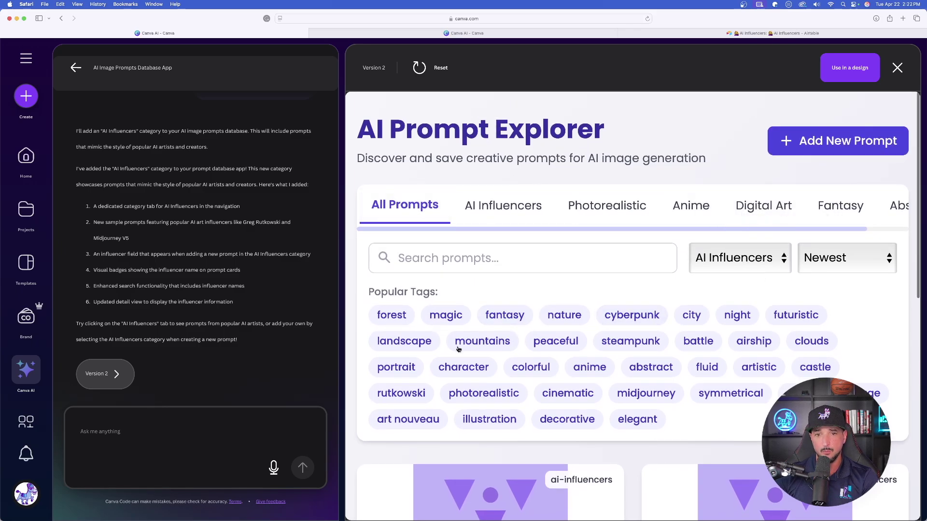
{"action": "scroll", "coordinate": [627, 251], "scroll_direction": "down", "scroll_amount": 7}
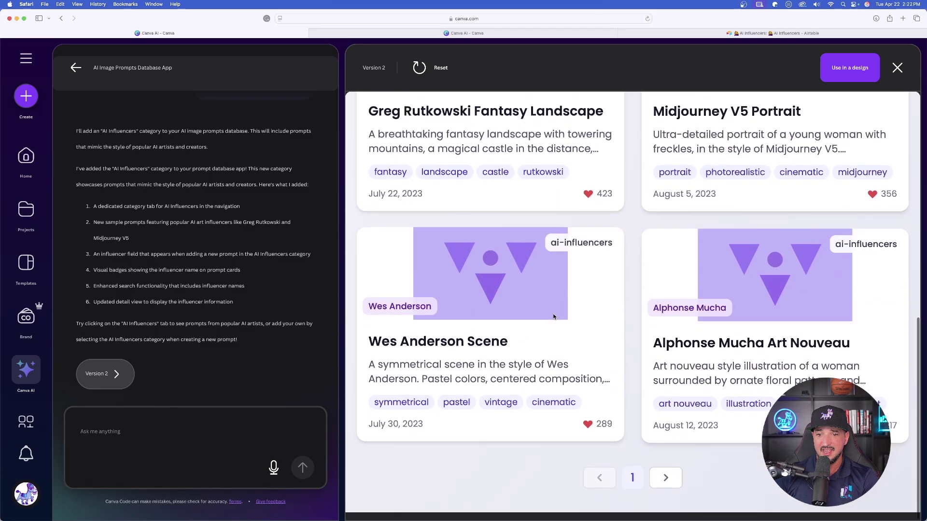
{"action": "scroll", "coordinate": [560, 309], "scroll_direction": "up", "scroll_amount": 7}
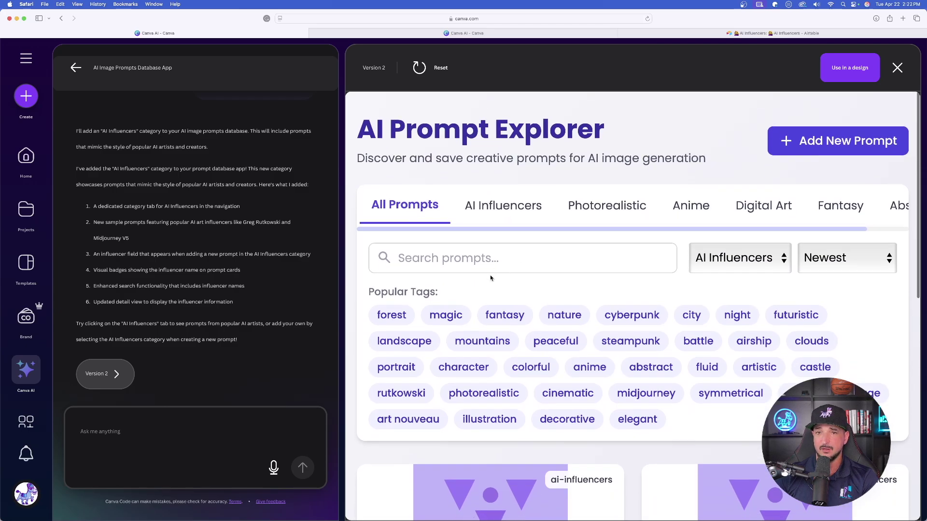
Open the Add New Prompt form, then close it without saving.
{"action": "left_click", "coordinate": [815, 134]}
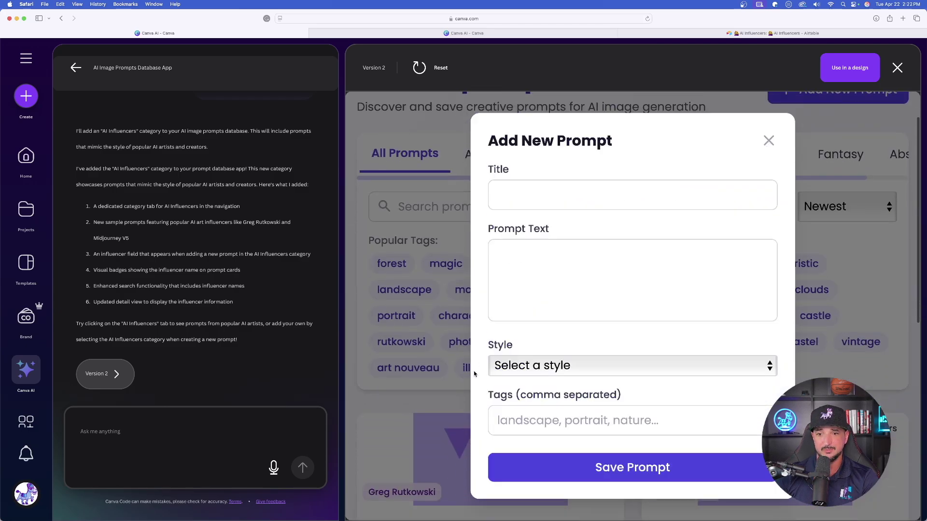
{"action": "left_click", "coordinate": [768, 141]}
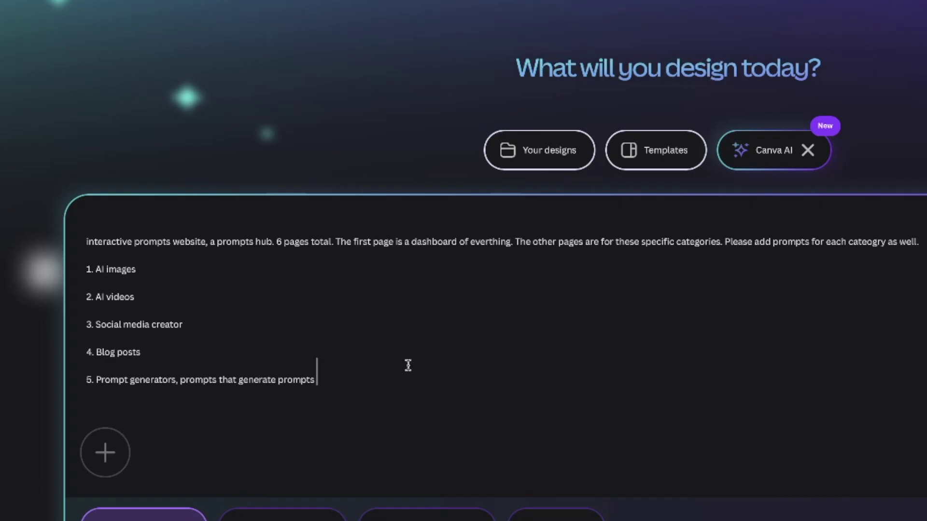
Select the numbered category lines, then submit the all-in-one fitness tracking app request.
{"action": "left_click_drag", "start_coordinate": [309, 379], "coordinate": [94, 275]}
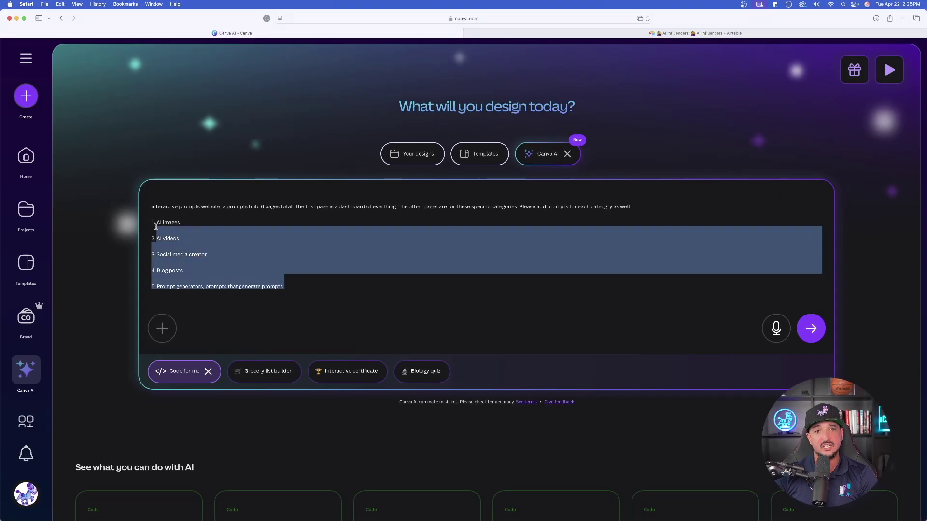
{"action": "left_click_drag", "start_coordinate": [156, 226], "coordinate": [148, 221]}
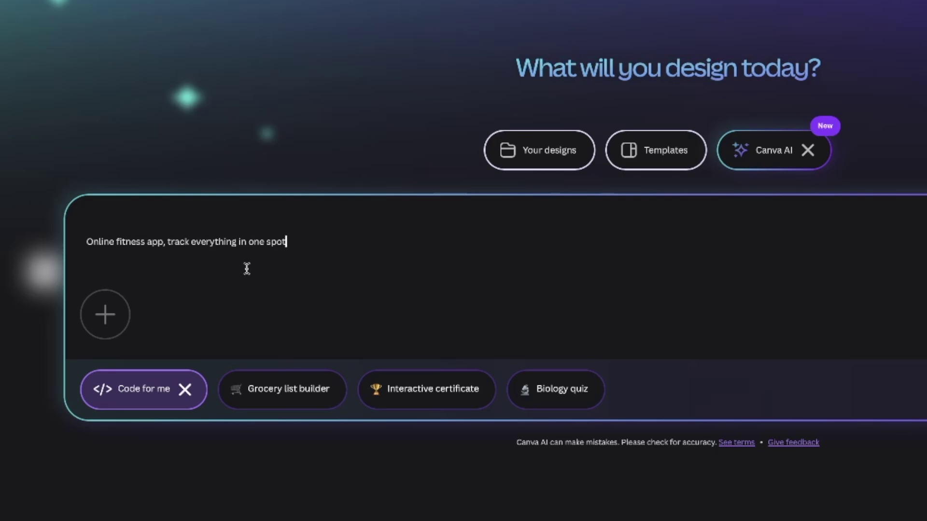
{"action": "key", "text": "Return"}
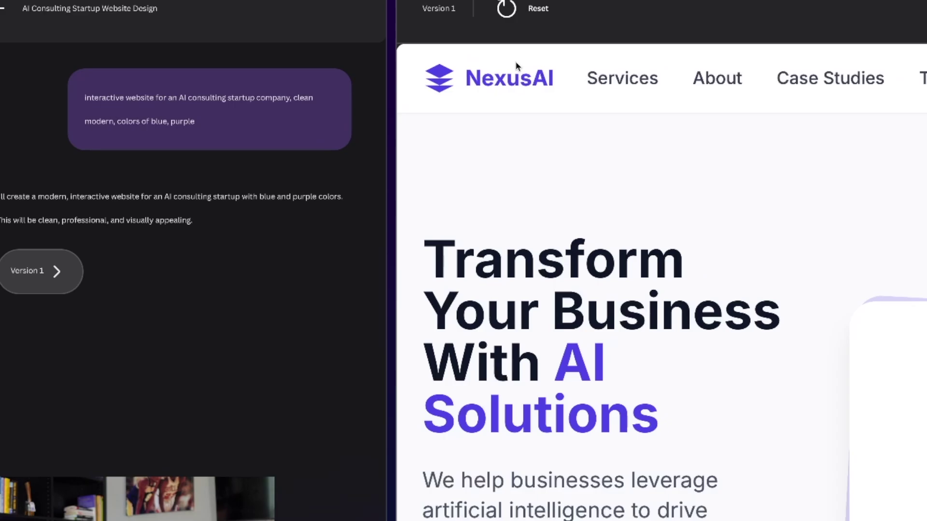
Scroll through the NexusAI website preview and try the Custom AI Solutions 'Learn more' link.
{"action": "scroll", "coordinate": [635, 505], "scroll_direction": "down", "scroll_amount": 10}
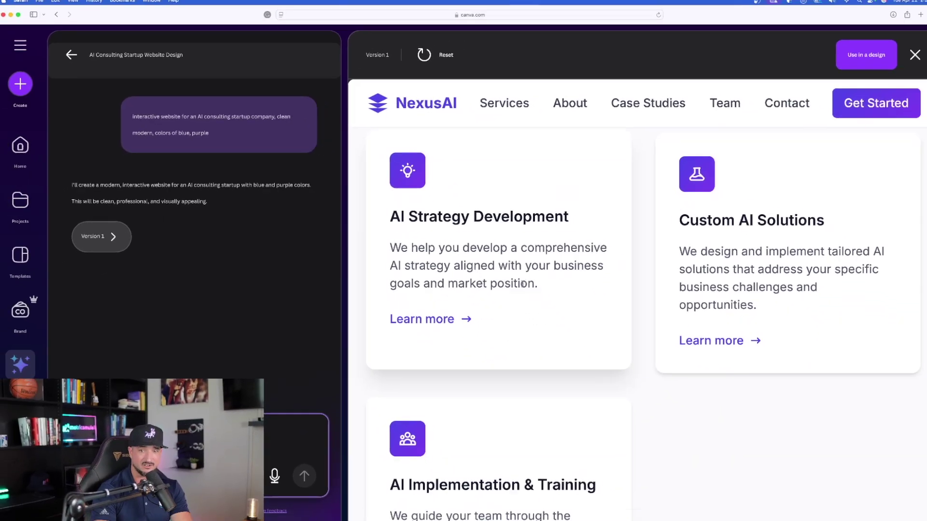
{"action": "scroll", "coordinate": [699, 365], "scroll_direction": "up", "scroll_amount": 10}
{"action": "scroll", "coordinate": [507, 299], "scroll_direction": "down", "scroll_amount": 5}
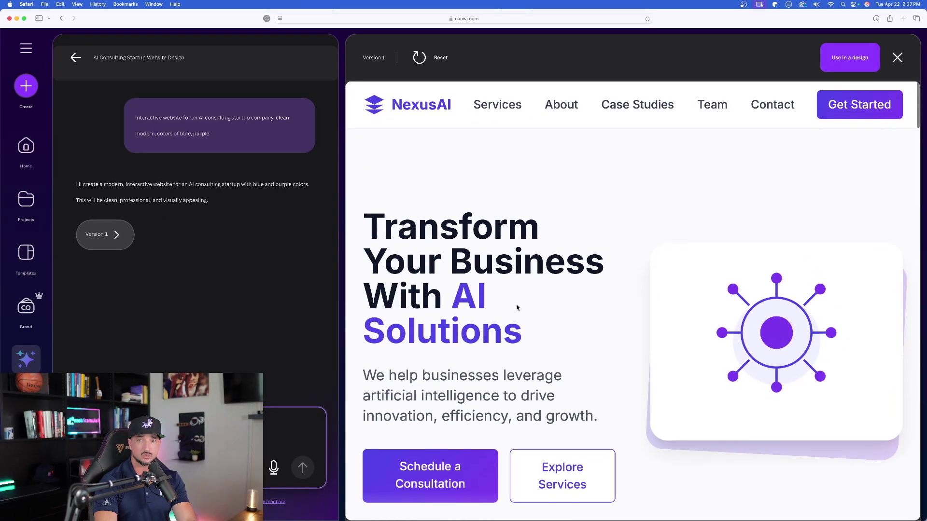
{"action": "scroll", "coordinate": [515, 327], "scroll_direction": "up", "scroll_amount": 5}
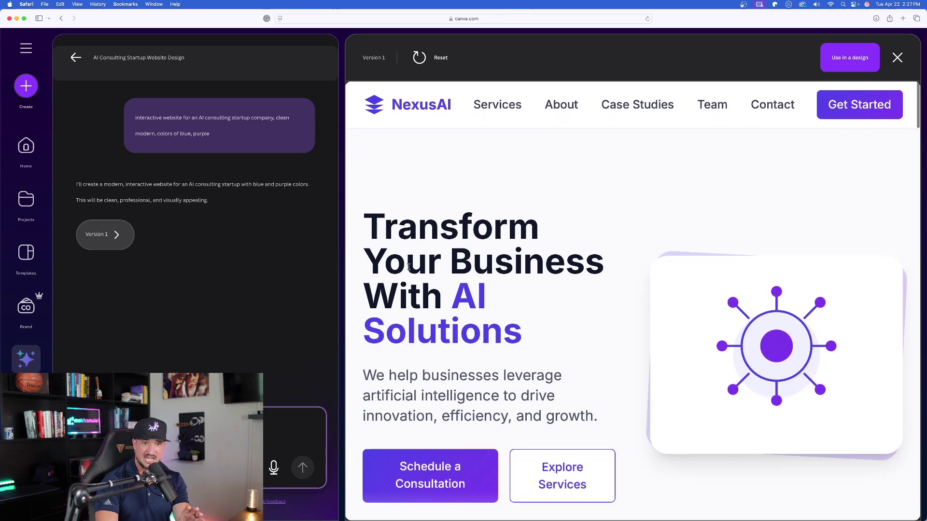
{"action": "scroll", "coordinate": [416, 350], "scroll_direction": "down", "scroll_amount": 3}
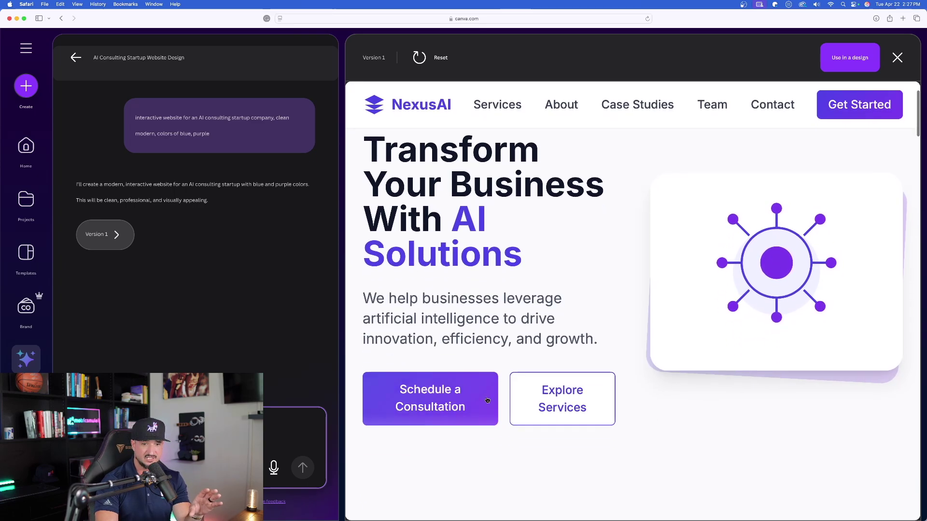
{"action": "scroll", "coordinate": [465, 234], "scroll_direction": "down", "scroll_amount": 15}
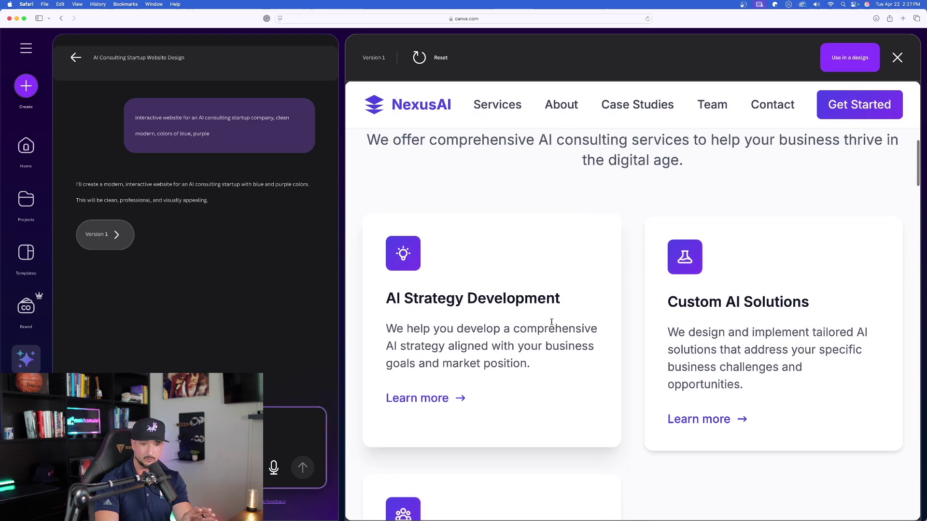
{"action": "scroll", "coordinate": [527, 246], "scroll_direction": "down", "scroll_amount": 20}
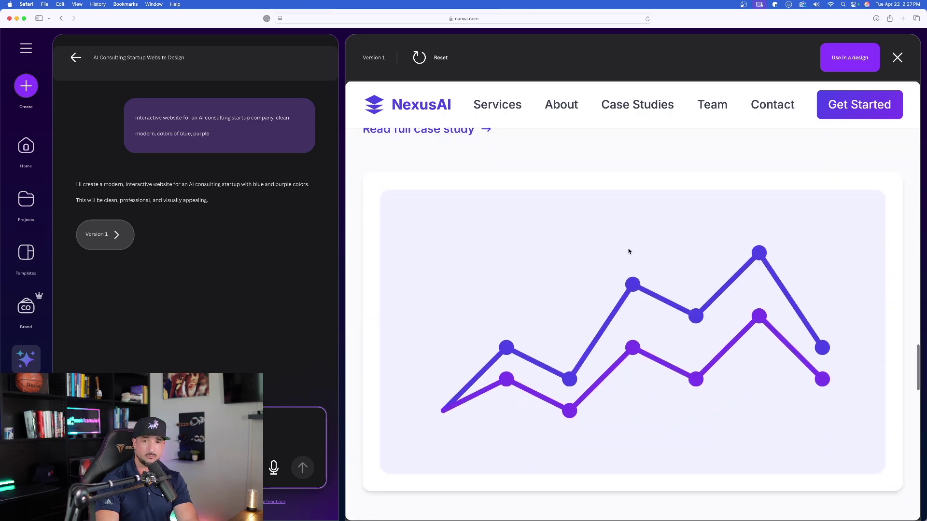
{"action": "scroll", "coordinate": [651, 253], "scroll_direction": "down", "scroll_amount": 1}
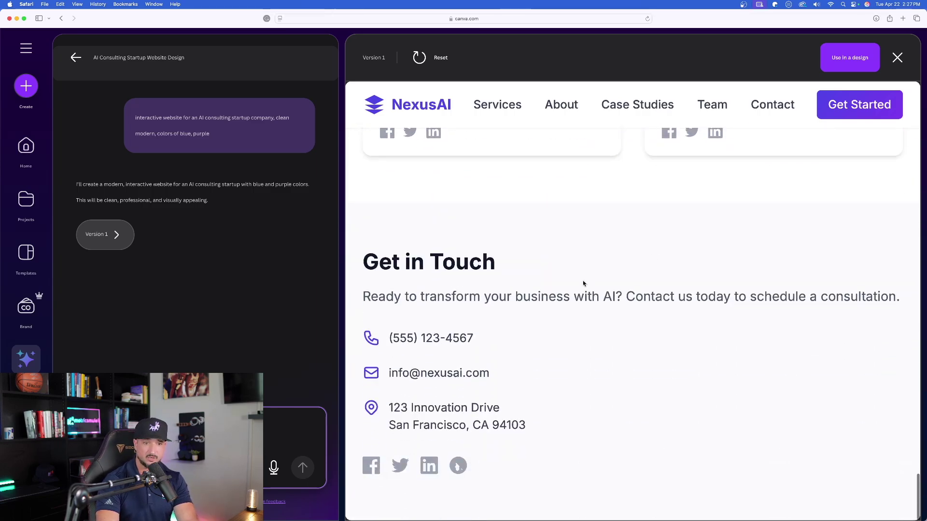
{"action": "scroll", "coordinate": [583, 284], "scroll_direction": "up", "scroll_amount": 20}
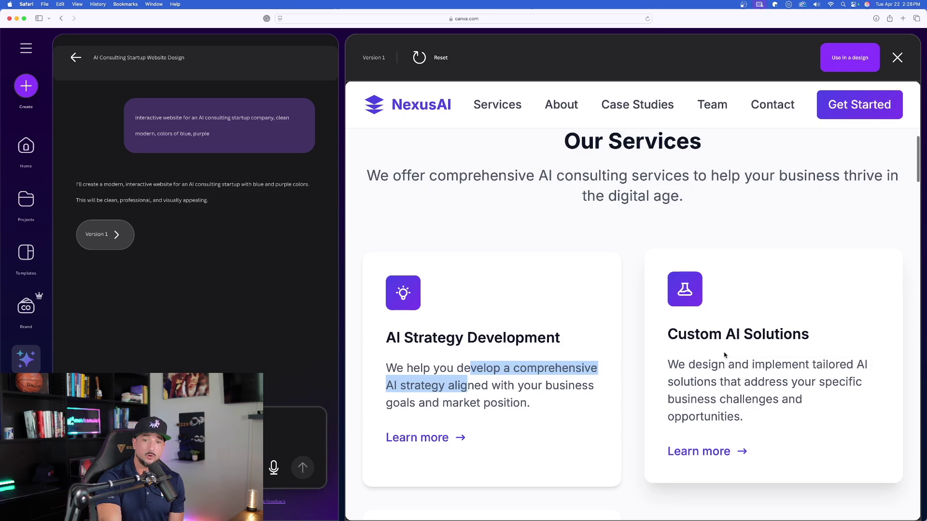
{"action": "left_click", "coordinate": [704, 454]}
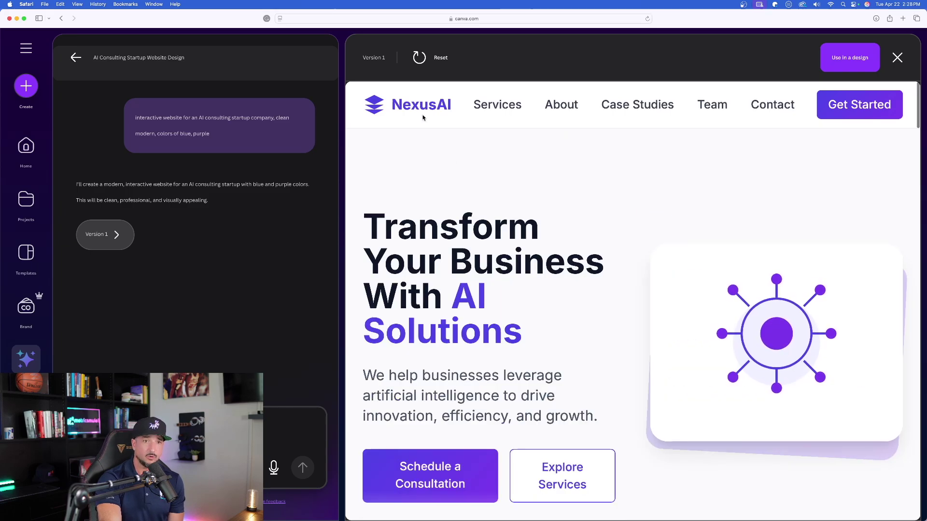
{"action": "scroll", "coordinate": [482, 305], "scroll_direction": "down", "scroll_amount": 10}
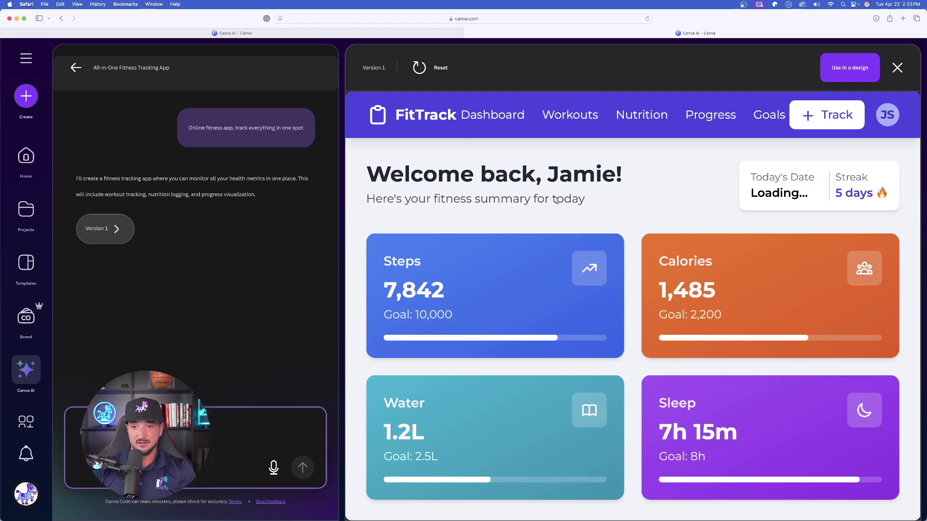
Scroll the FitTrack preview, then switch to the Interactive Prompts Hub Overview project.
{"action": "scroll", "coordinate": [557, 200], "scroll_direction": "down", "scroll_amount": 15}
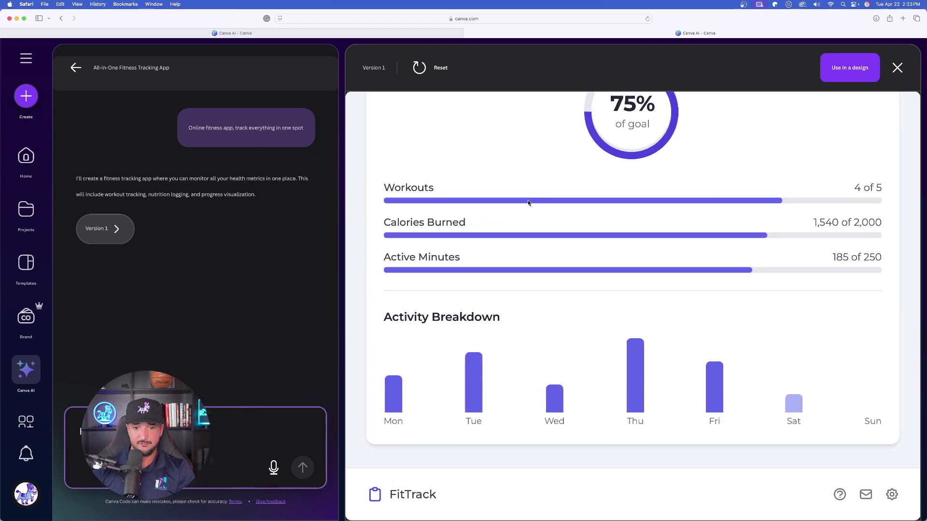
{"action": "scroll", "coordinate": [528, 201], "scroll_direction": "up", "scroll_amount": 15}
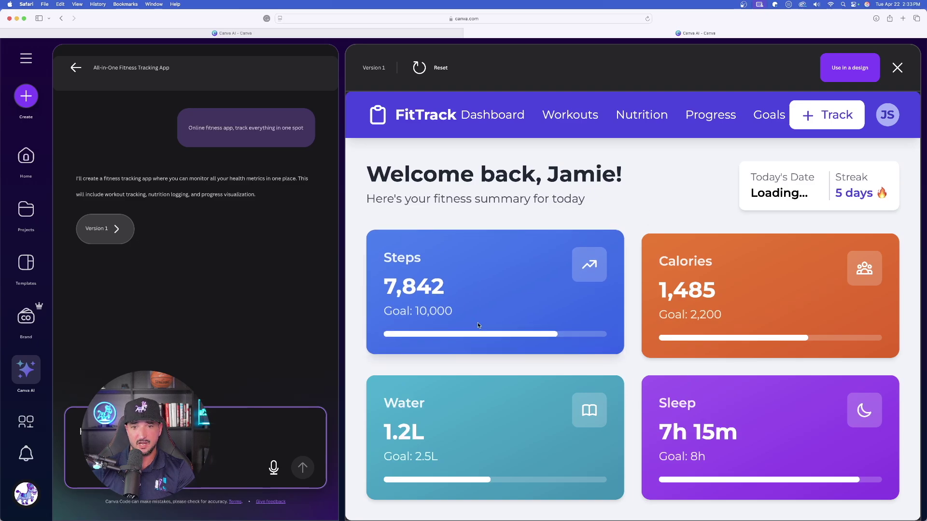
{"action": "scroll", "coordinate": [529, 367], "scroll_direction": "down", "scroll_amount": 3}
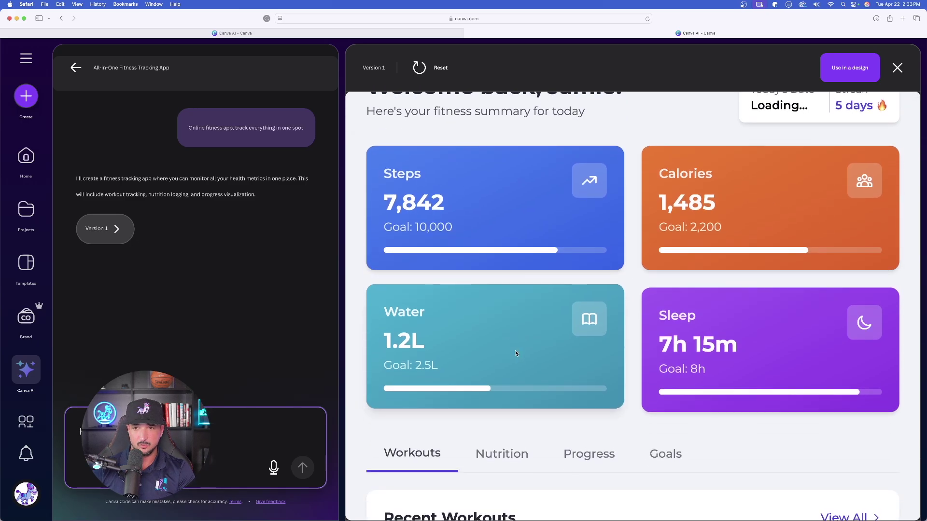
{"action": "scroll", "coordinate": [538, 296], "scroll_direction": "down", "scroll_amount": 5}
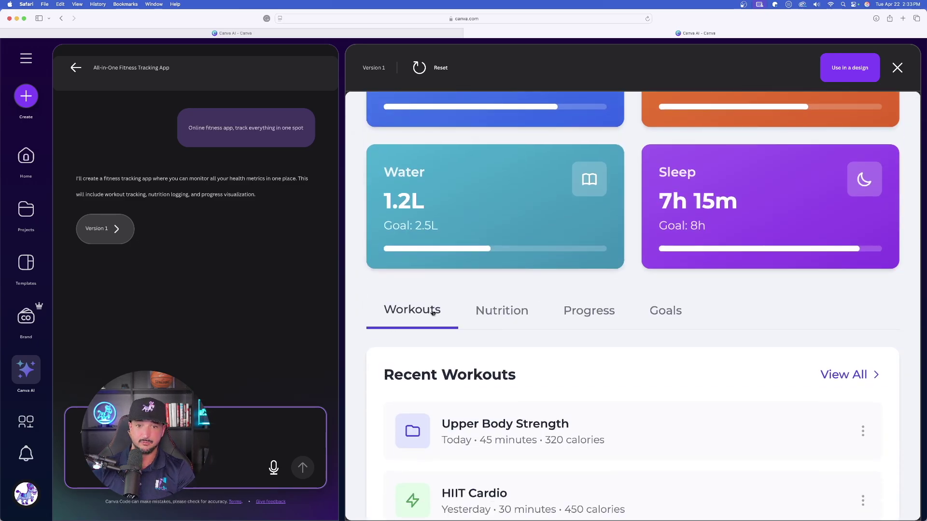
{"action": "scroll", "coordinate": [433, 311], "scroll_direction": "down", "scroll_amount": 5}
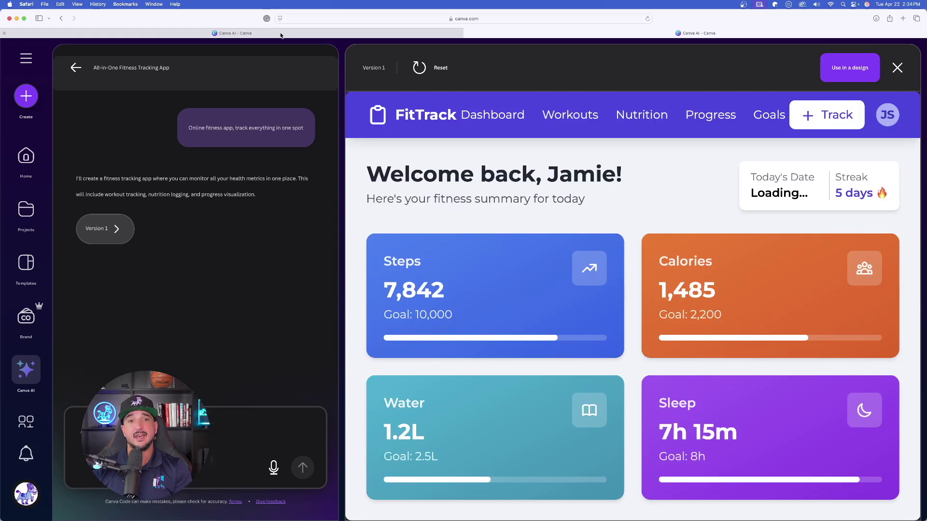
{"action": "left_click", "coordinate": [280, 36]}
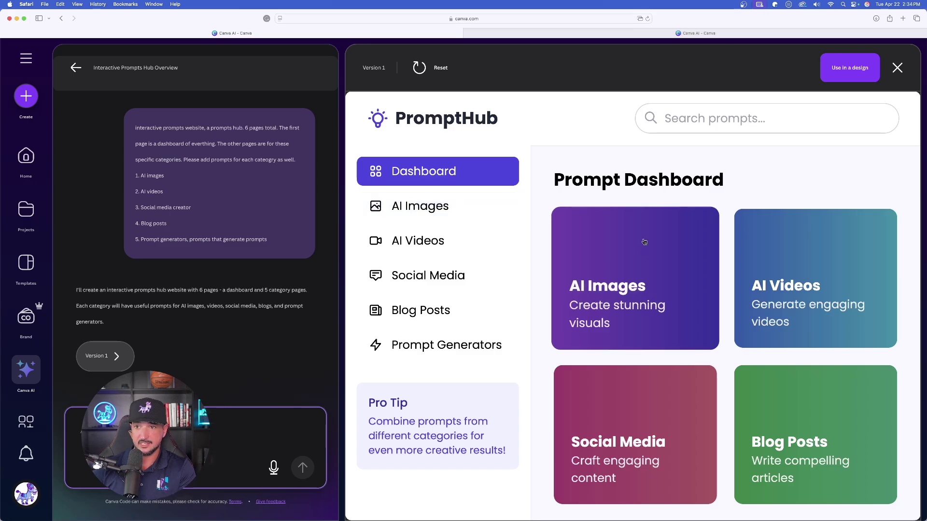
Scroll through the PromptHub dashboard preview to review its sections.
{"action": "scroll", "coordinate": [645, 242], "scroll_direction": "down", "scroll_amount": 10}
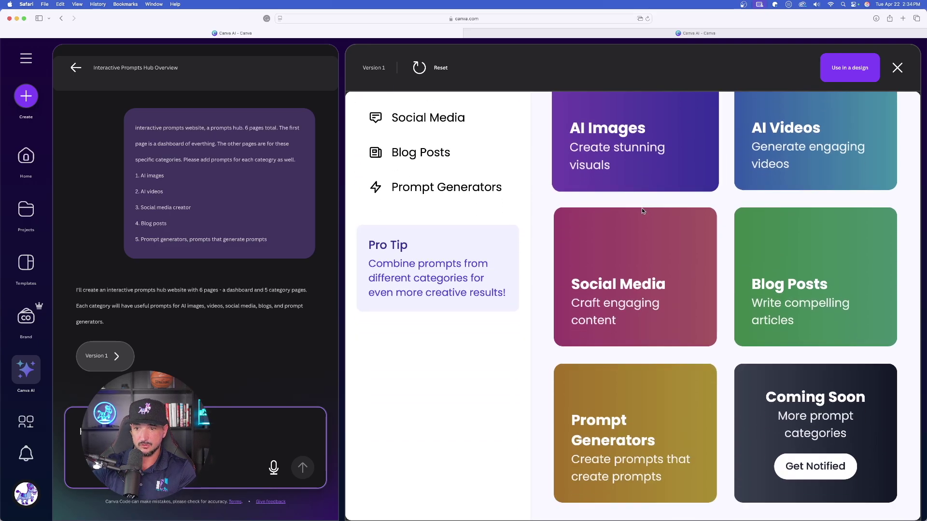
{"action": "scroll", "coordinate": [673, 228], "scroll_direction": "up", "scroll_amount": 6}
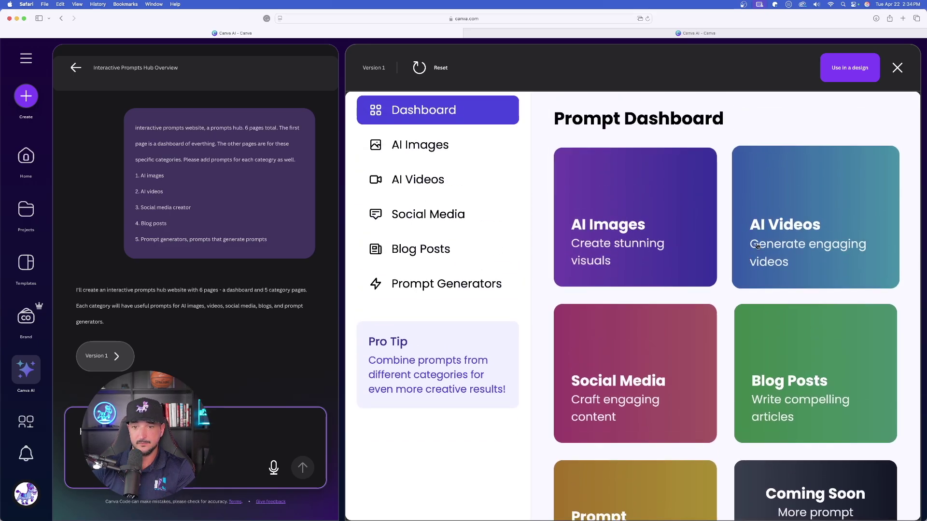
{"action": "scroll", "coordinate": [757, 246], "scroll_direction": "down", "scroll_amount": 4}
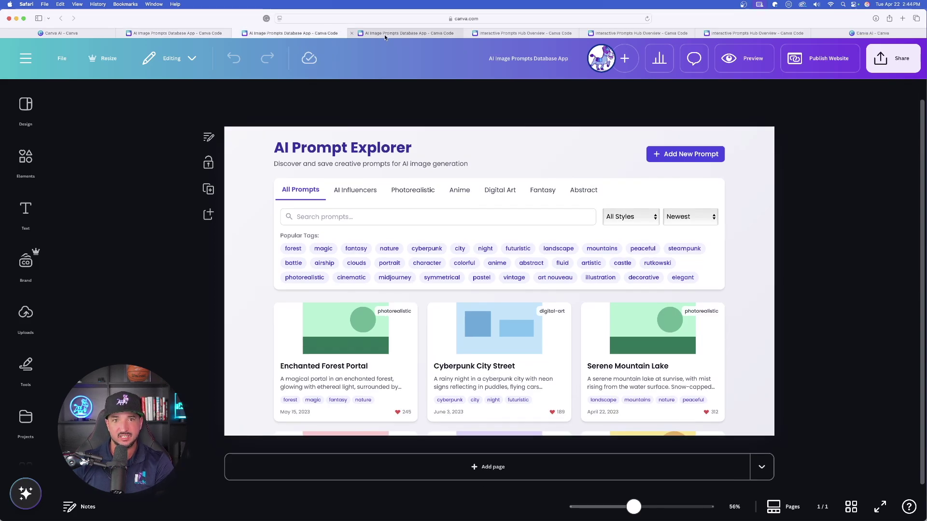
Open the website preview of the Interactive Prompts Hub Overview design.
{"action": "left_click", "coordinate": [486, 35]}
{"action": "left_click", "coordinate": [650, 37]}
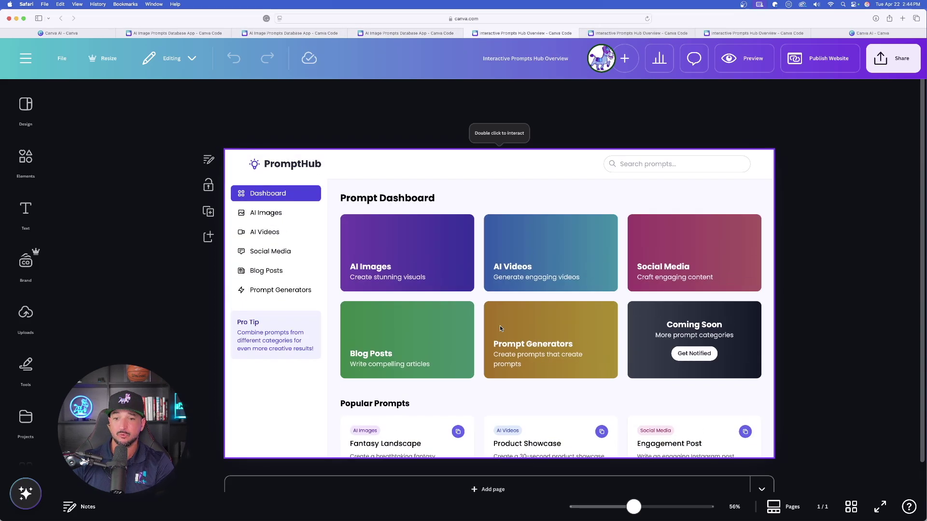
{"action": "left_click", "coordinate": [744, 58]}
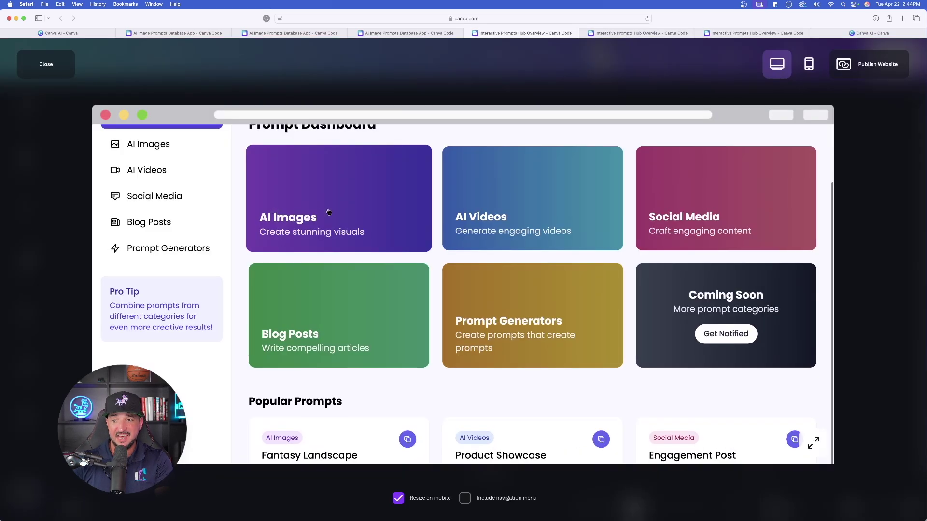
{"action": "scroll", "coordinate": [328, 212], "scroll_direction": "down", "scroll_amount": 3}
{"action": "scroll", "coordinate": [355, 237], "scroll_direction": "up", "scroll_amount": 2}
{"action": "scroll", "coordinate": [352, 233], "scroll_direction": "down", "scroll_amount": 2}
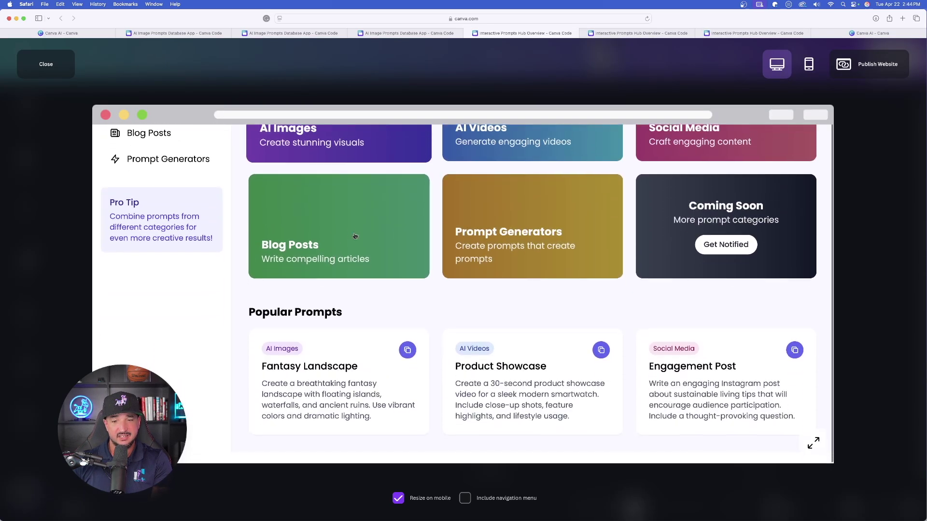
Expand the PromptHub preview to full width and scroll through the dashboard.
{"action": "left_click", "coordinate": [813, 443]}
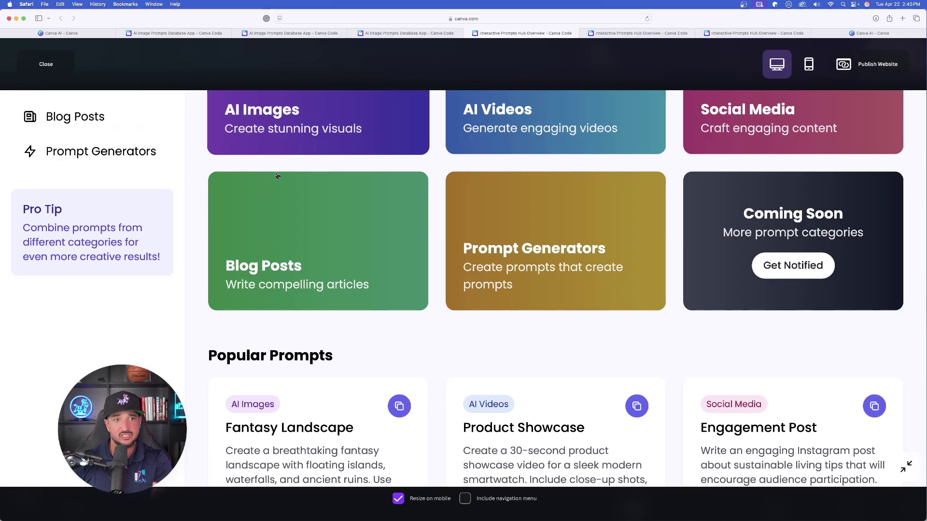
{"action": "scroll", "coordinate": [278, 176], "scroll_direction": "up", "scroll_amount": 3}
{"action": "scroll", "coordinate": [386, 164], "scroll_direction": "down", "scroll_amount": 3}
{"action": "scroll", "coordinate": [509, 141], "scroll_direction": "up", "scroll_amount": 3}
{"action": "scroll", "coordinate": [457, 198], "scroll_direction": "down", "scroll_amount": 2}
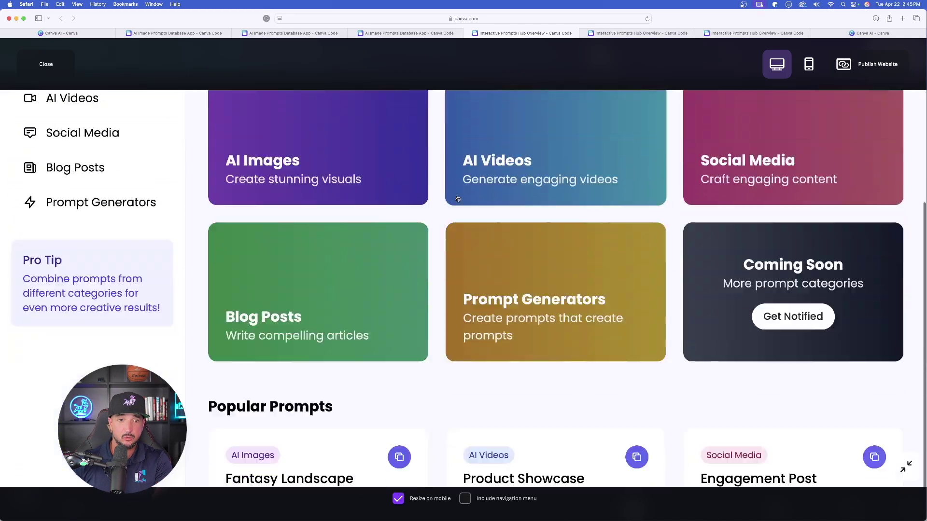
{"action": "scroll", "coordinate": [457, 198], "scroll_direction": "up", "scroll_amount": 3}
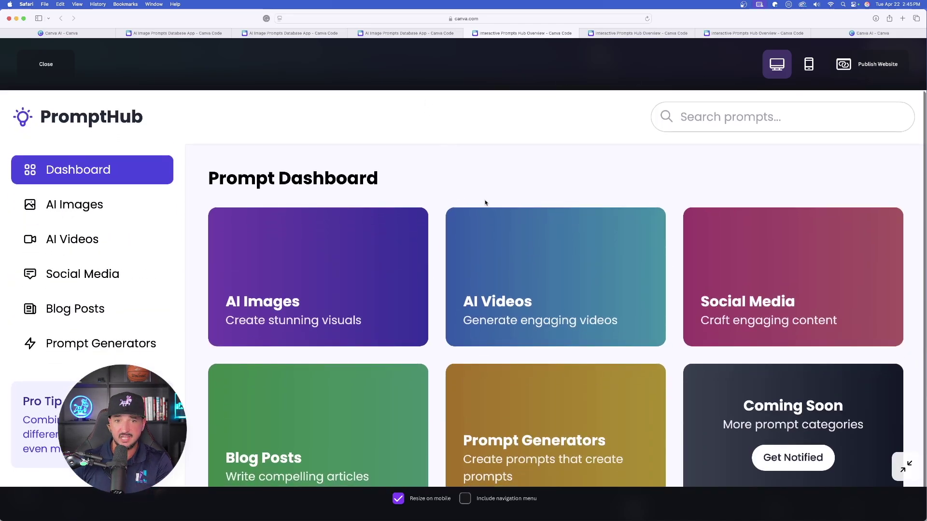
Switch the PromptHub preview to mobile view, scroll through the phone layout, then close the preview.
{"action": "scroll", "coordinate": [485, 202], "scroll_direction": "down", "scroll_amount": 3}
{"action": "left_click", "coordinate": [809, 64]}
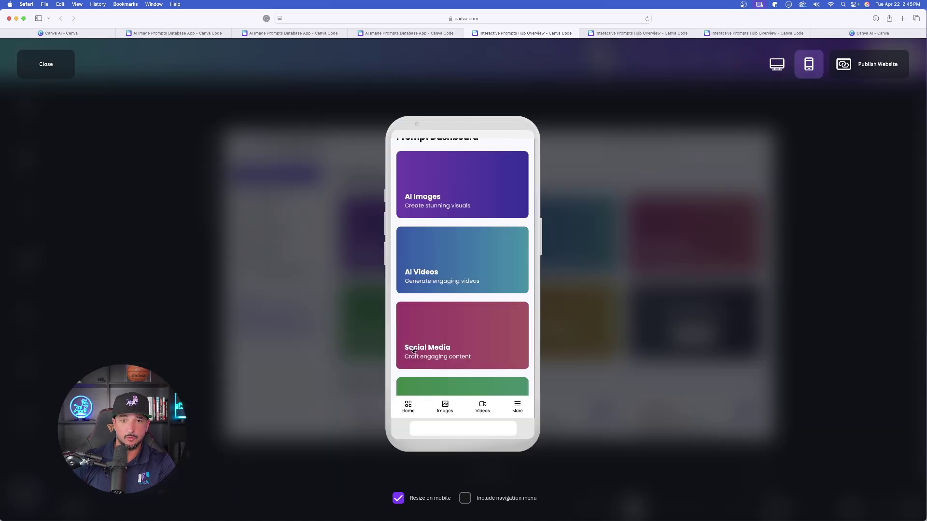
{"action": "scroll", "coordinate": [414, 351], "scroll_direction": "up", "scroll_amount": 3}
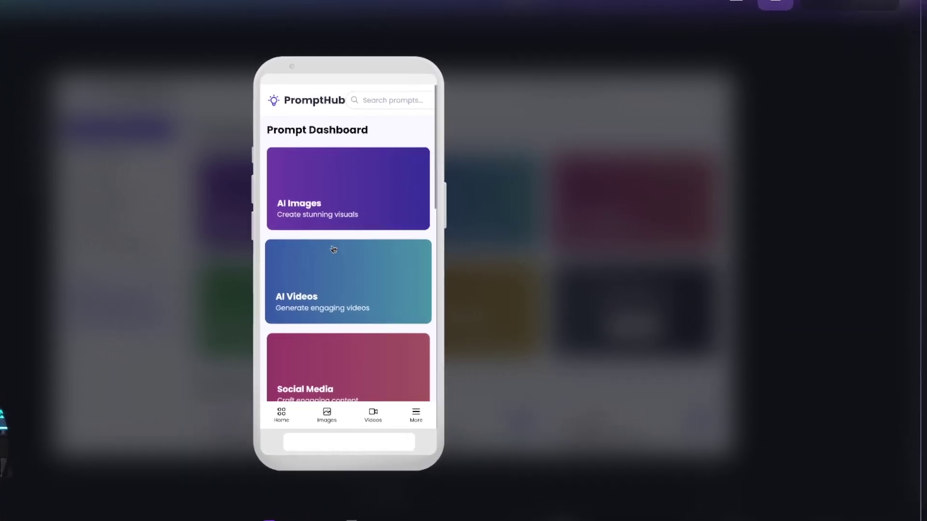
{"action": "scroll", "coordinate": [453, 271], "scroll_direction": "down", "scroll_amount": 10}
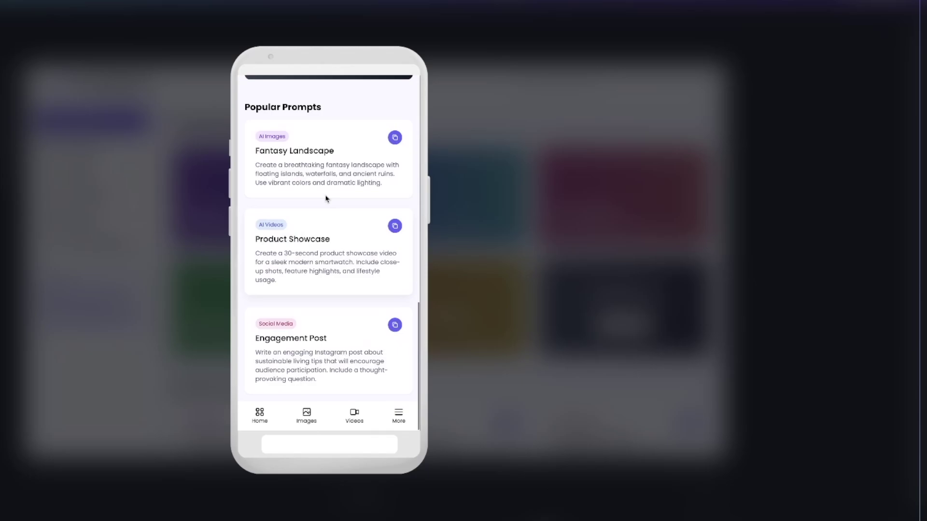
{"action": "scroll", "coordinate": [334, 172], "scroll_direction": "up", "scroll_amount": 10}
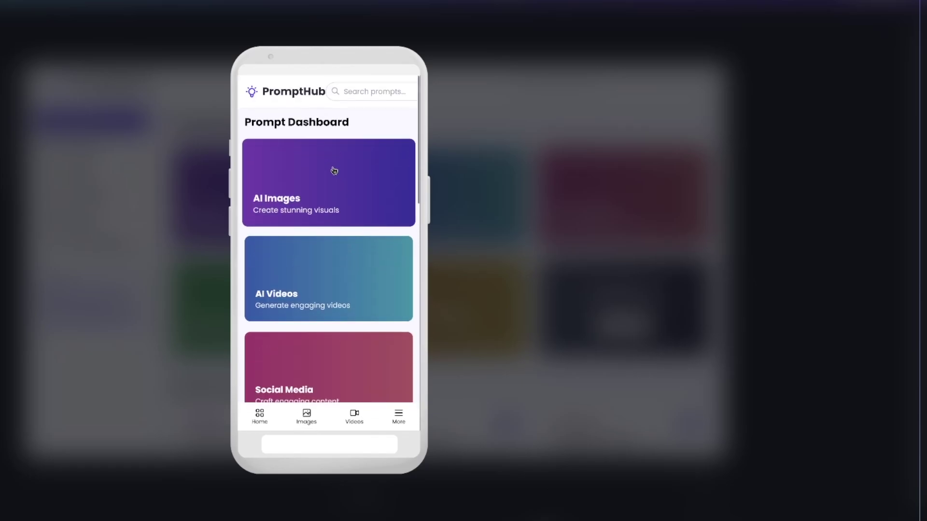
{"action": "scroll", "coordinate": [348, 216], "scroll_direction": "down", "scroll_amount": 6}
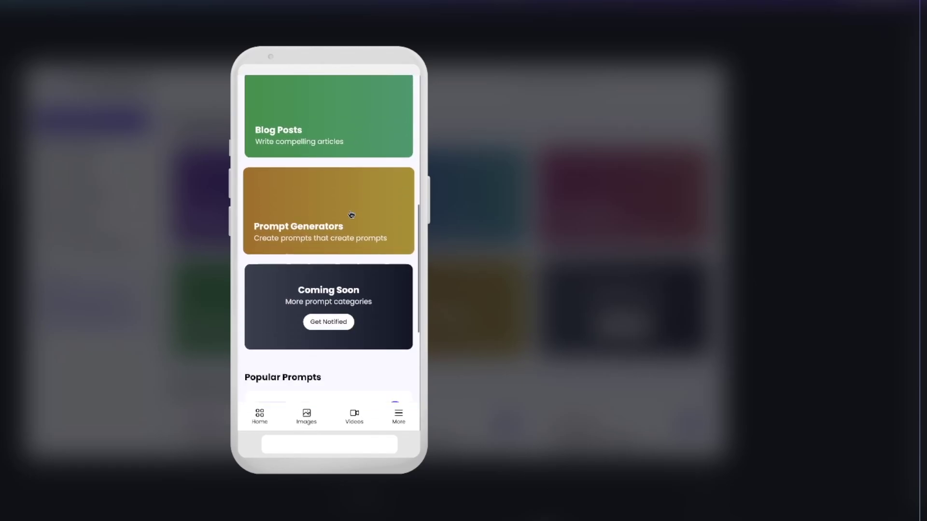
{"action": "scroll", "coordinate": [351, 215], "scroll_direction": "down", "scroll_amount": 5}
{"action": "scroll", "coordinate": [352, 215], "scroll_direction": "up", "scroll_amount": 10}
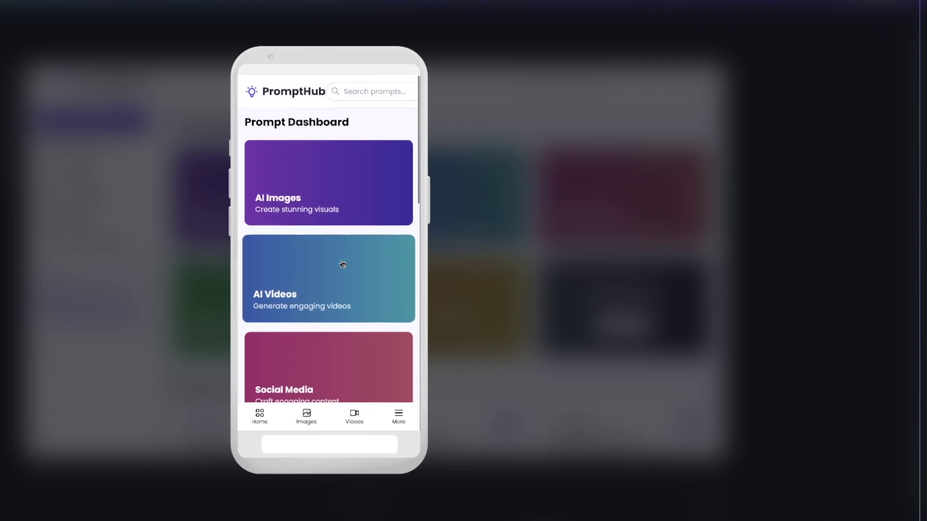
{"action": "scroll", "coordinate": [343, 263], "scroll_direction": "down", "scroll_amount": 5}
{"action": "scroll", "coordinate": [345, 164], "scroll_direction": "up", "scroll_amount": 10}
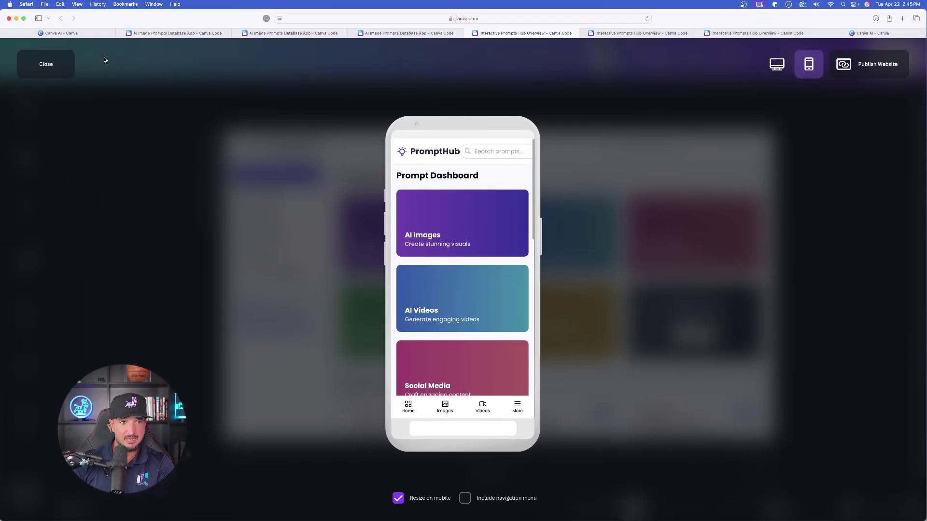
{"action": "left_click", "coordinate": [67, 68]}
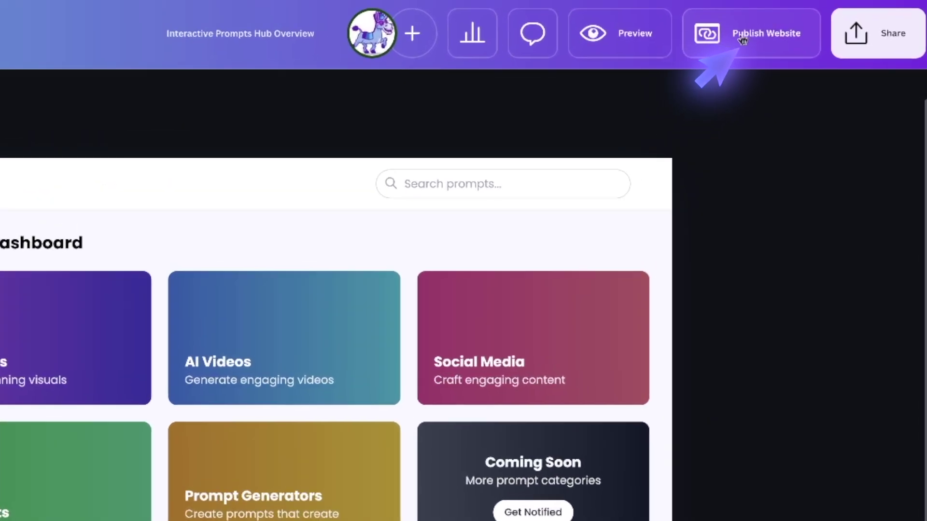
Open Publish Website for PromptHub and review its URL slug and publish settings (mobile resizing on, navigation menu excluded).
{"action": "left_click", "coordinate": [774, 52]}
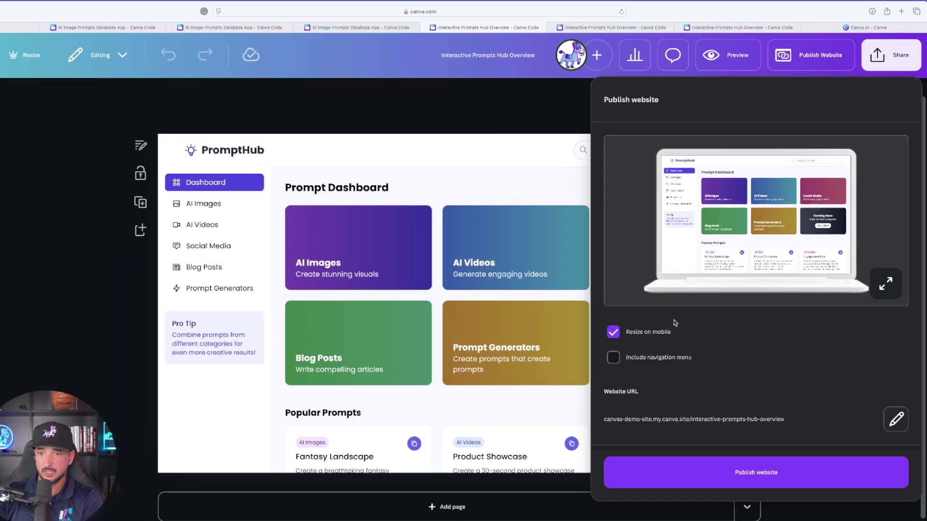
{"action": "scroll", "coordinate": [691, 342], "scroll_direction": "down", "scroll_amount": 2}
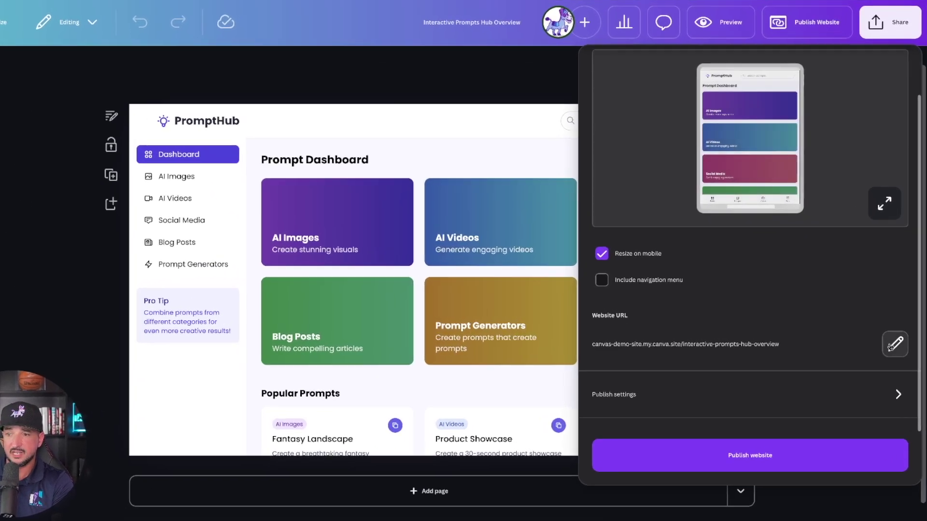
{"action": "left_click", "coordinate": [897, 341]}
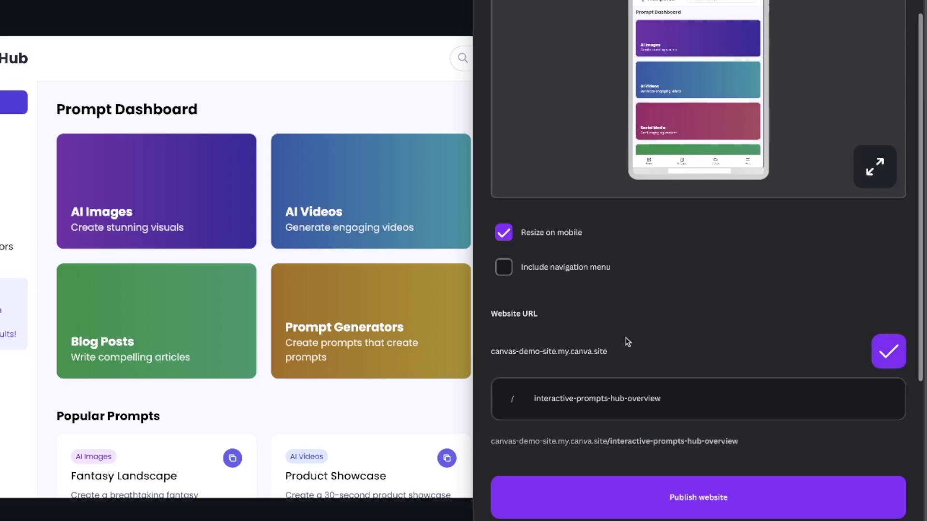
{"action": "scroll", "coordinate": [647, 405], "scroll_direction": "down", "scroll_amount": 3}
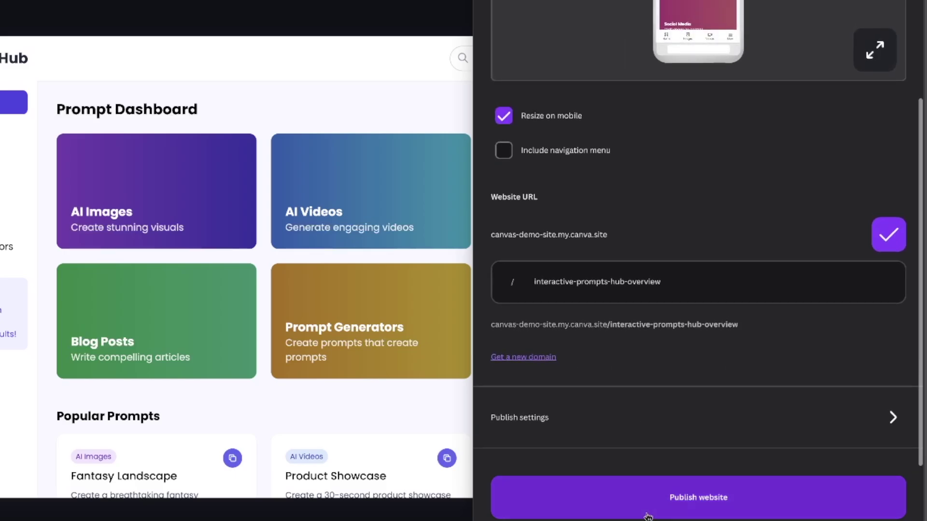
{"action": "left_click", "coordinate": [650, 424]}
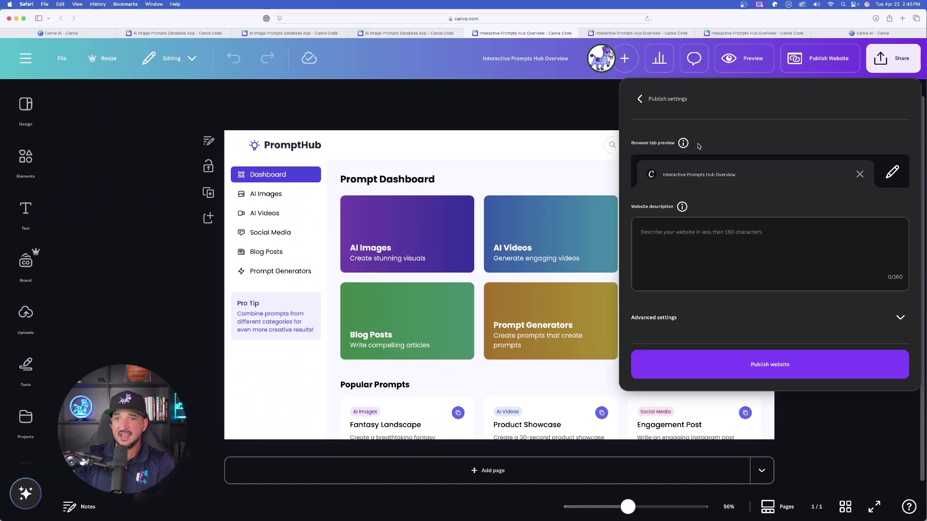
{"action": "left_click", "coordinate": [640, 100]}
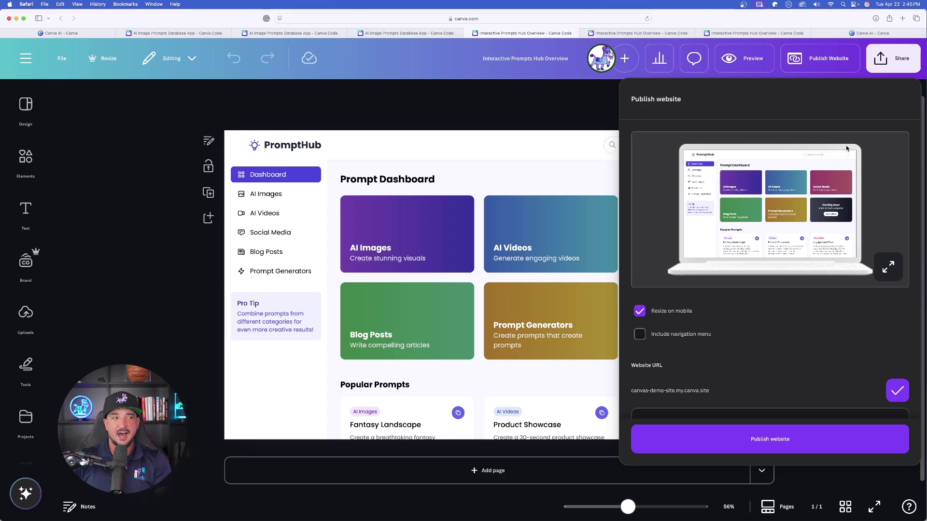